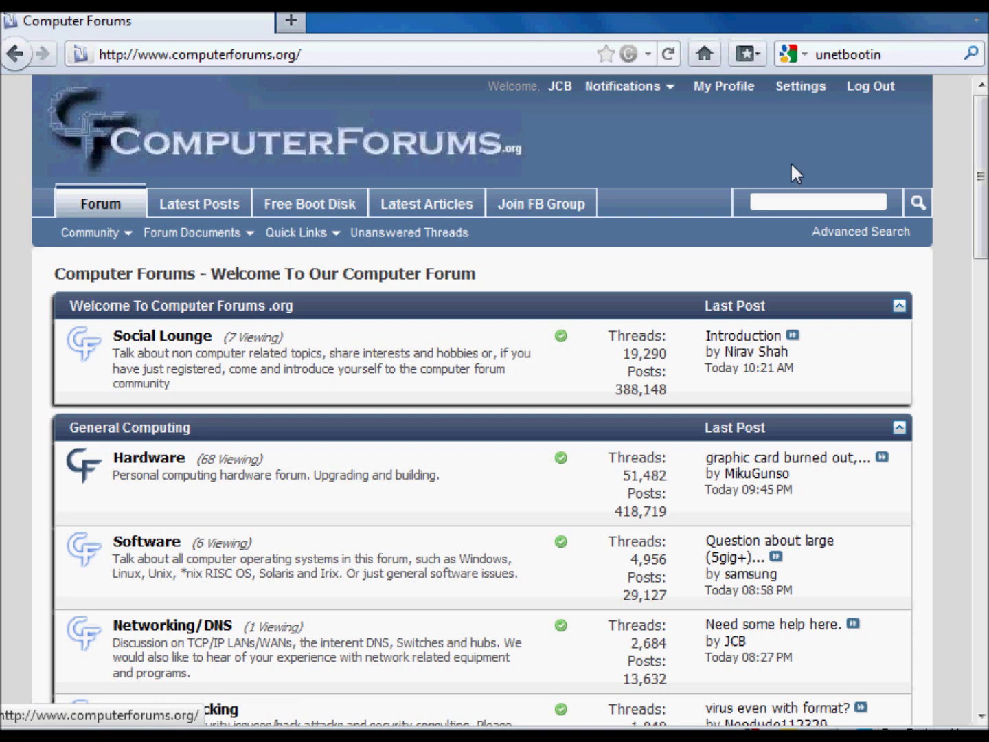
Step: Go to Computer Articles > Computer Software Articles and scroll to the 'How To Make usb Thumb Drive Bootable' thread
drag(974, 180, 956, 330)
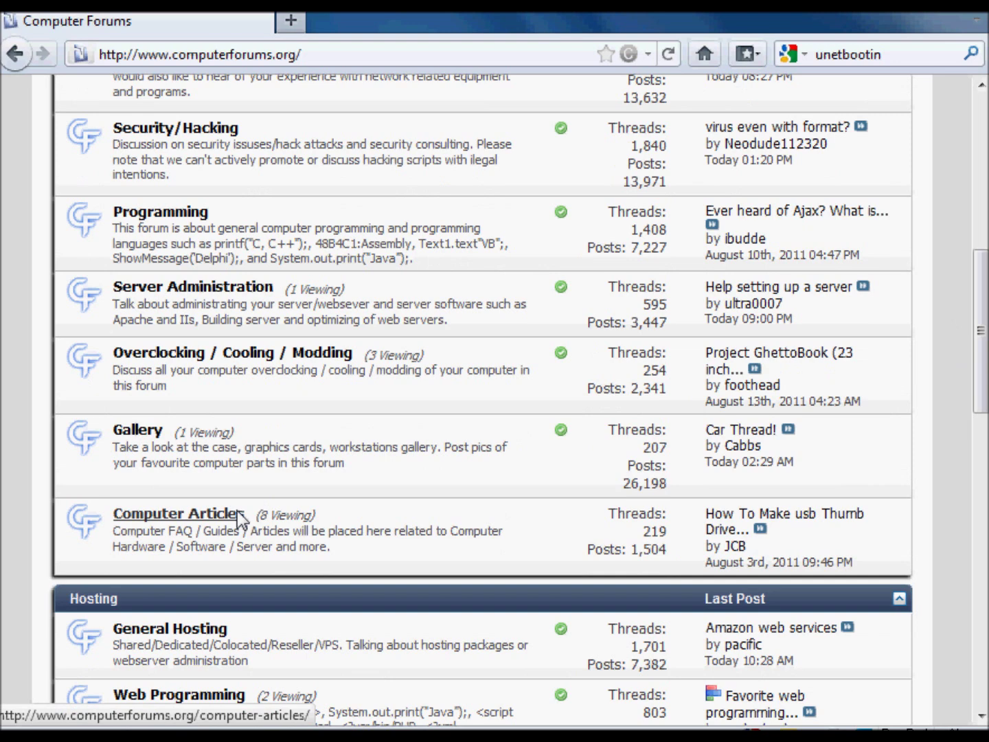
click(195, 516)
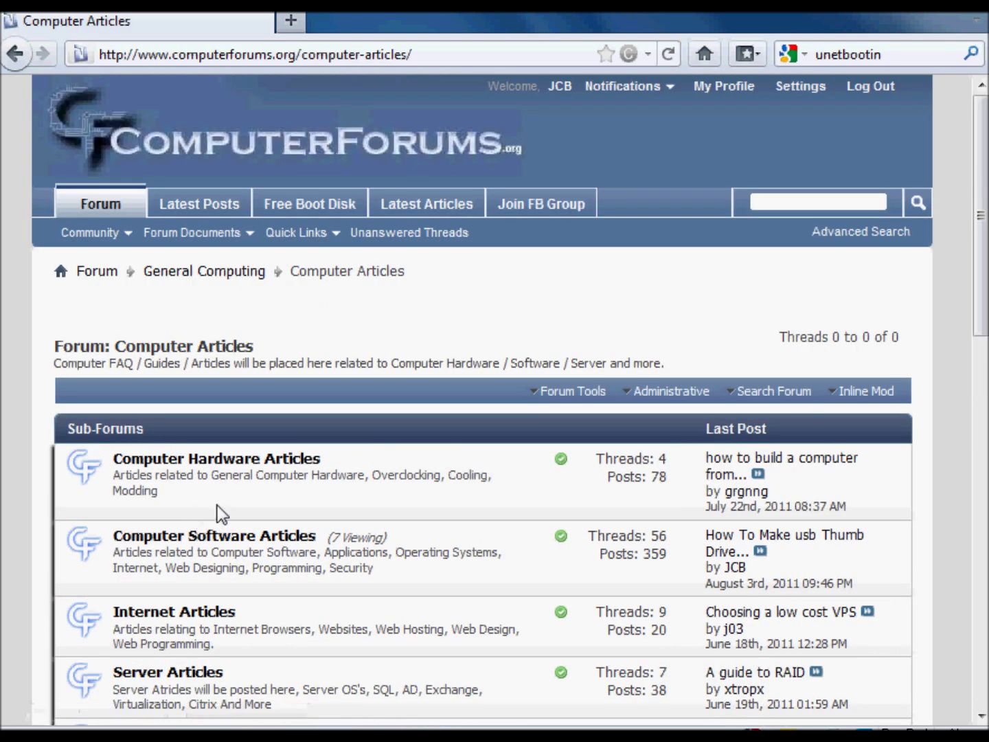
click(214, 547)
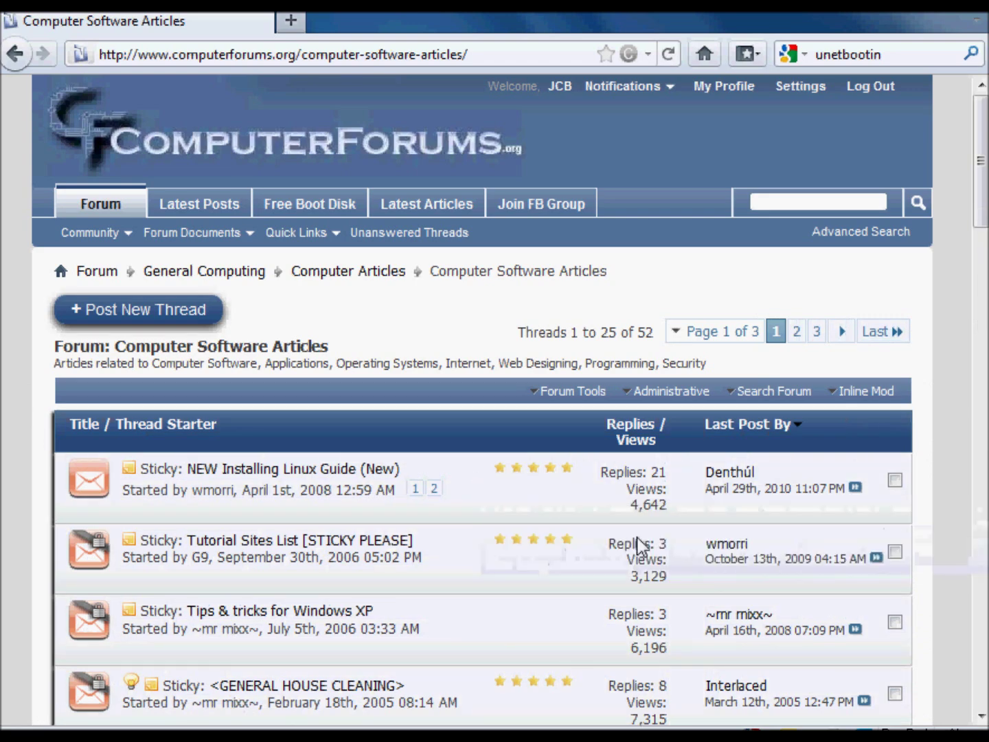
drag(981, 162, 967, 264)
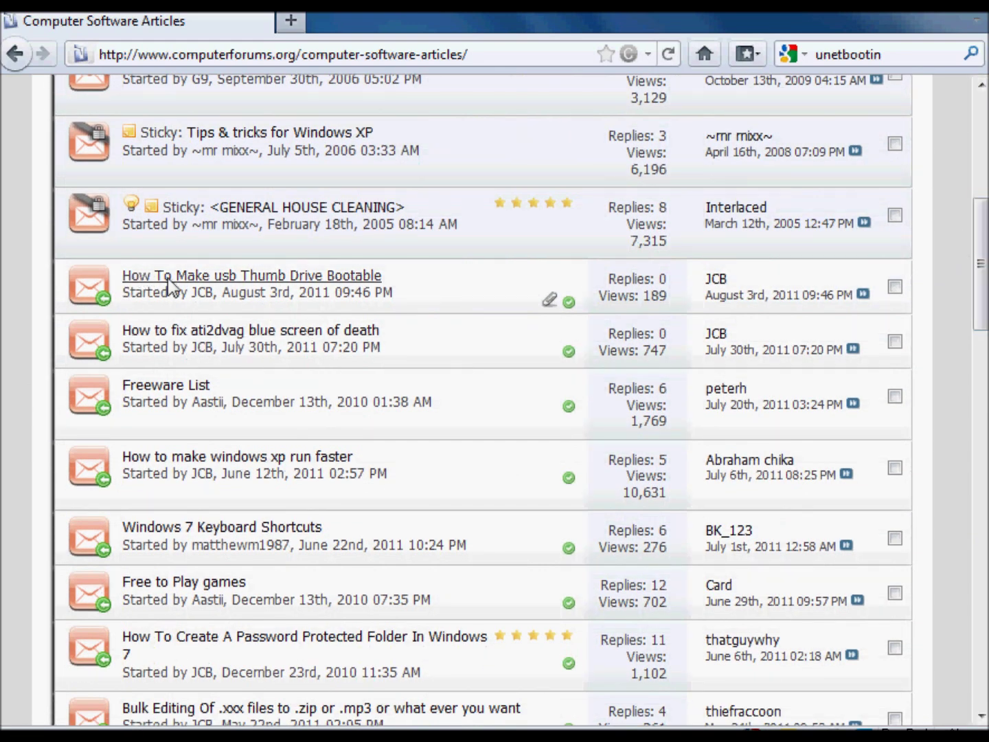
mouse_move(171, 279)
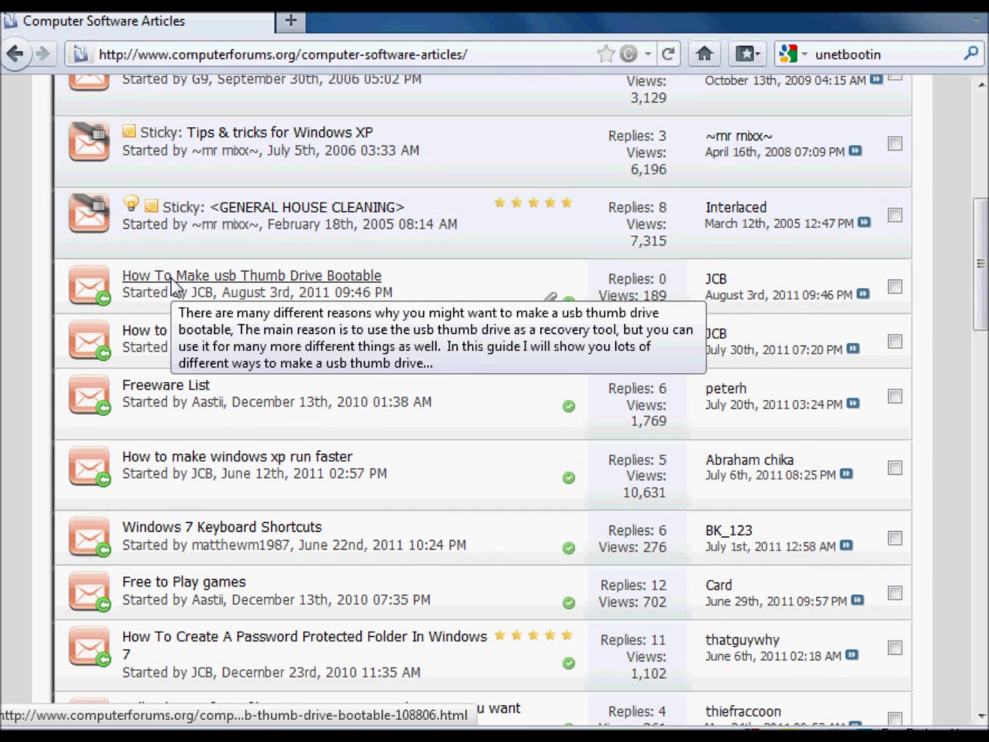
Step: Open the 'How To Make usb Thumb Drive Bootable' thread and scroll to Method 1's HP tool screenshot
click(170, 279)
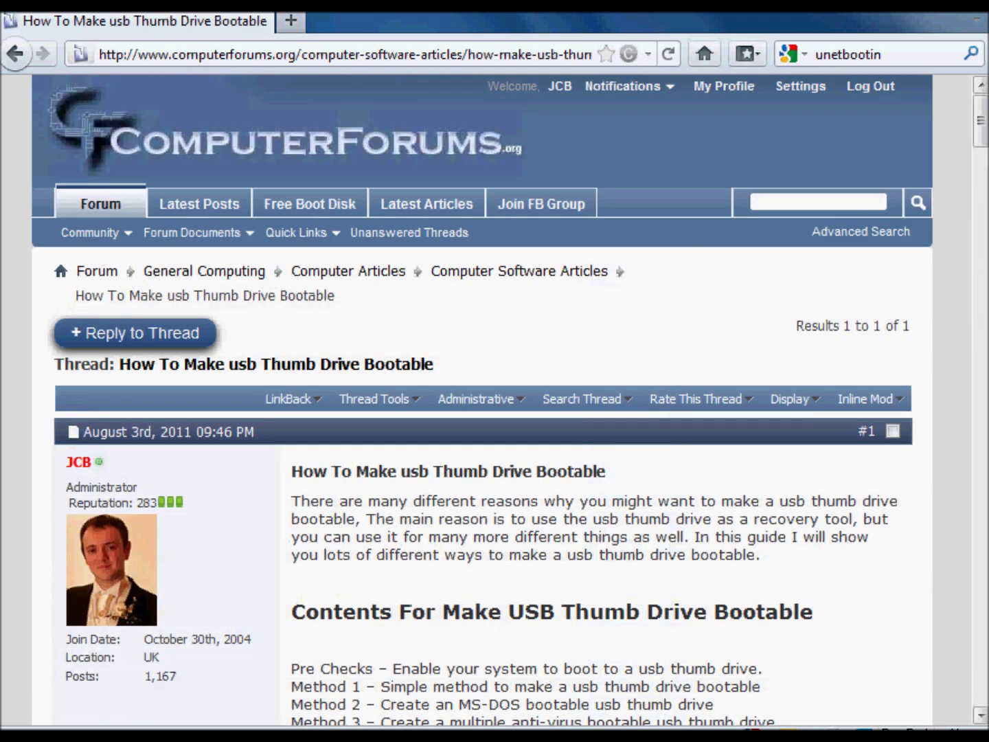
drag(984, 141, 979, 189)
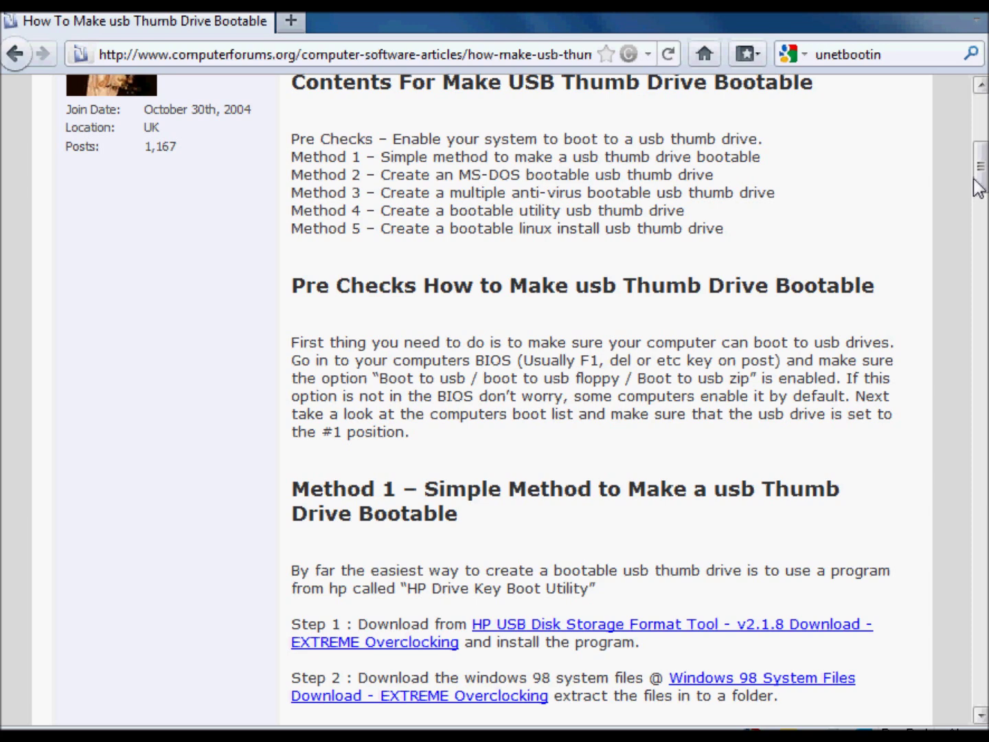
drag(980, 188, 977, 204)
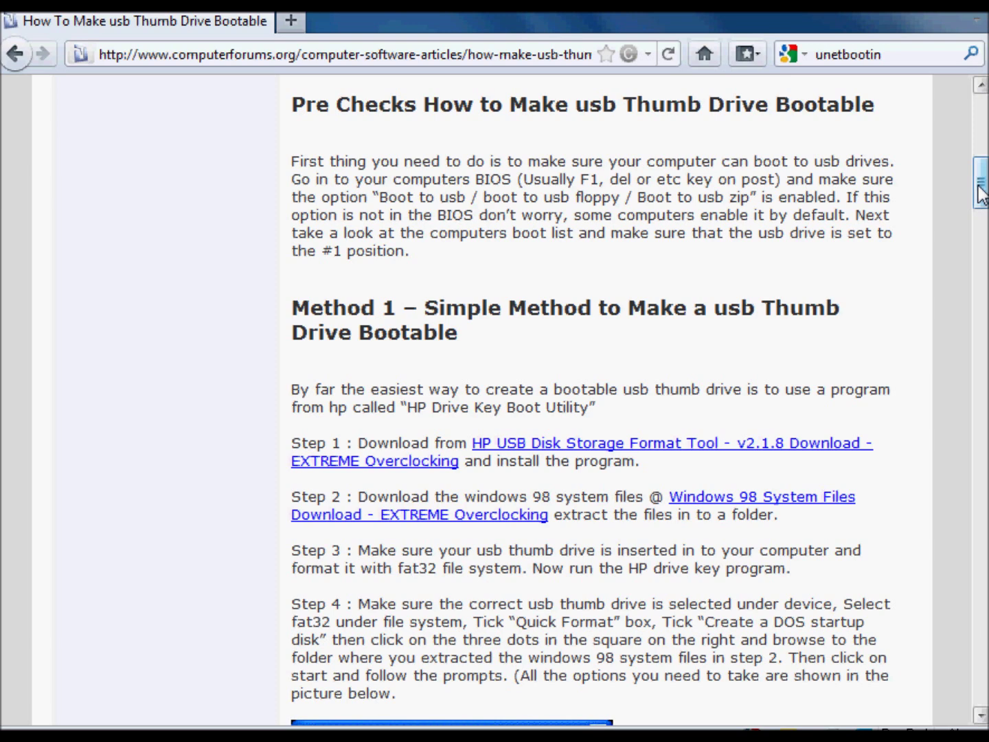
drag(980, 185, 979, 215)
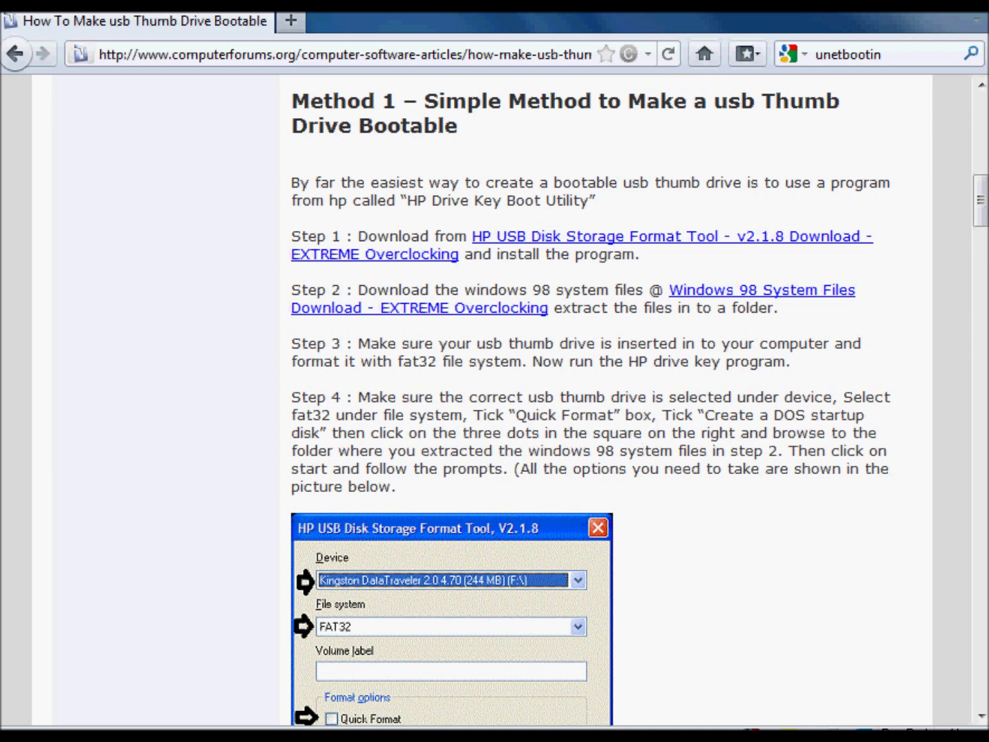
key(super+e)
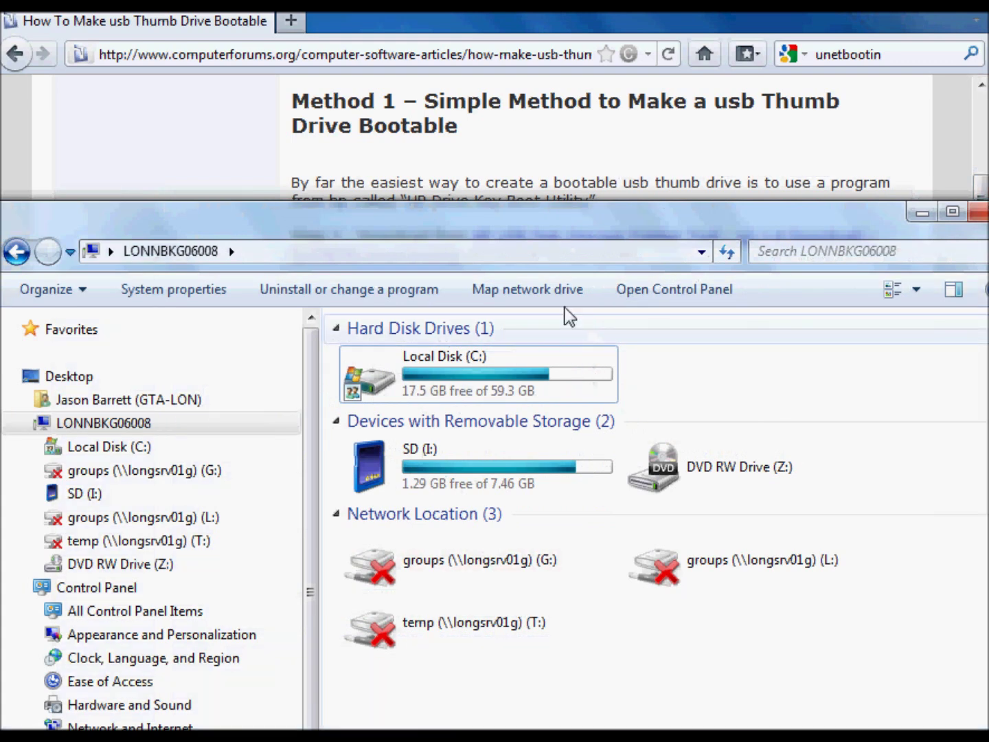
Step: Check the drive list to confirm the USB stick is Removable Disk (D:), then minimize the window
drag(547, 224, 537, 83)
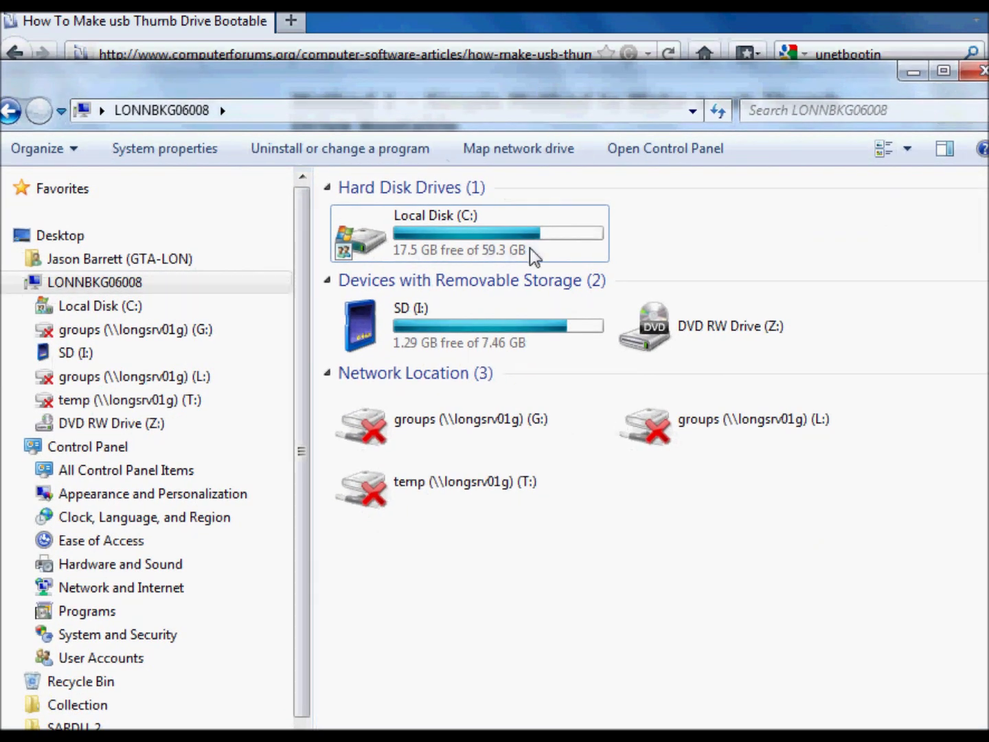
click(517, 332)
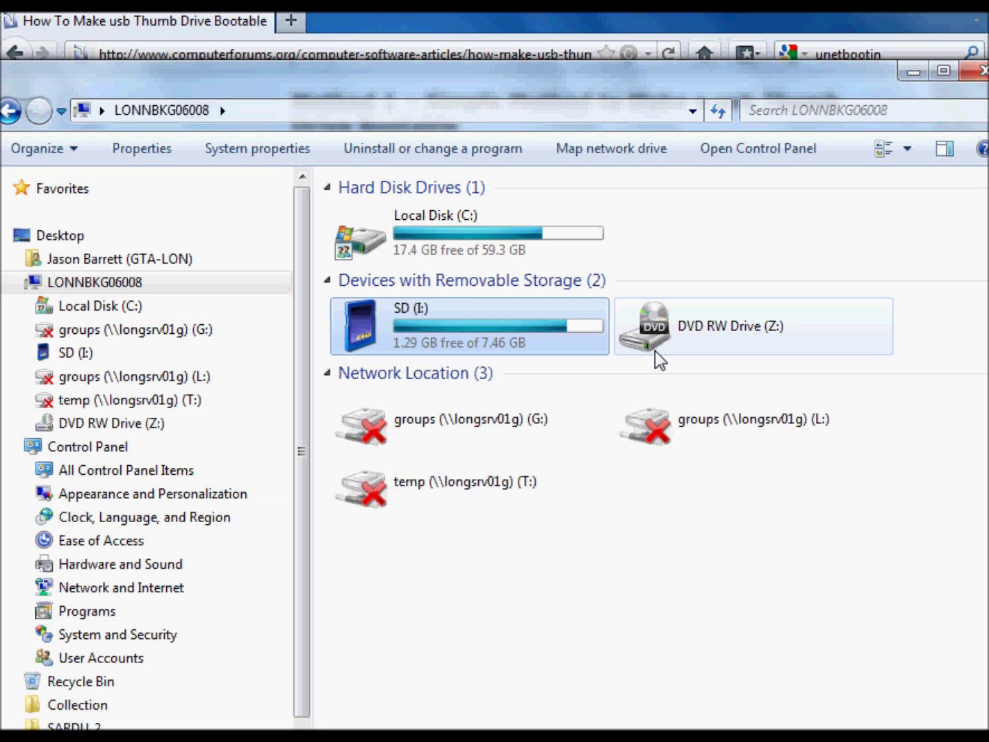
click(545, 342)
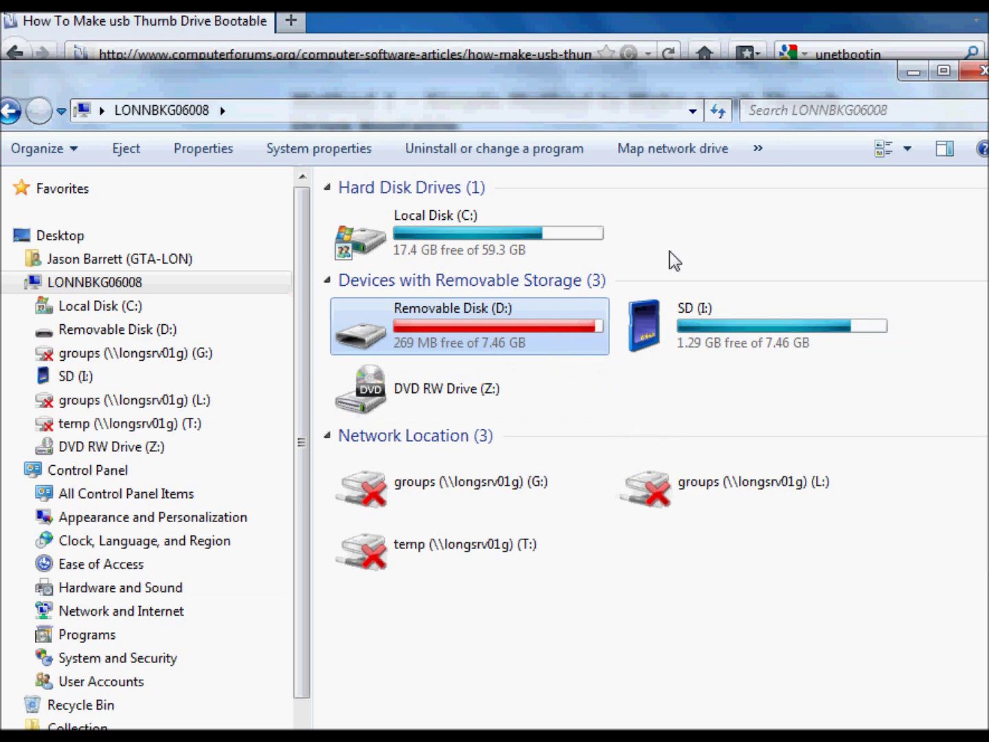
click(914, 77)
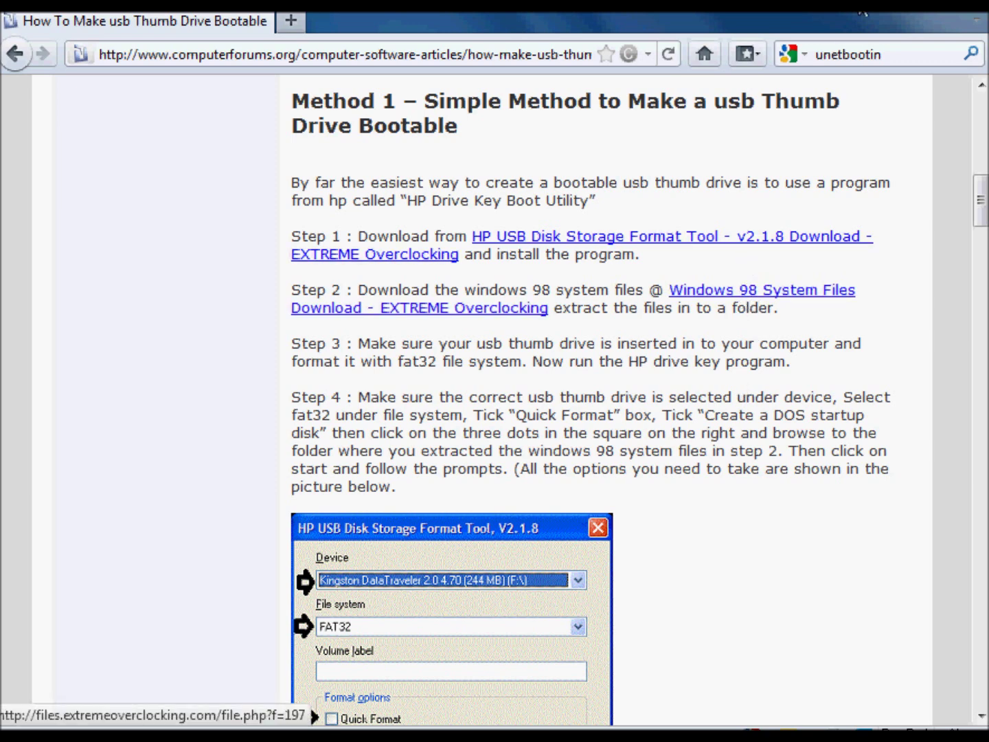
Step: Launch the HP USB Disk Storage Format Tool from the desktop as administrator after the permission error
click(942, 13)
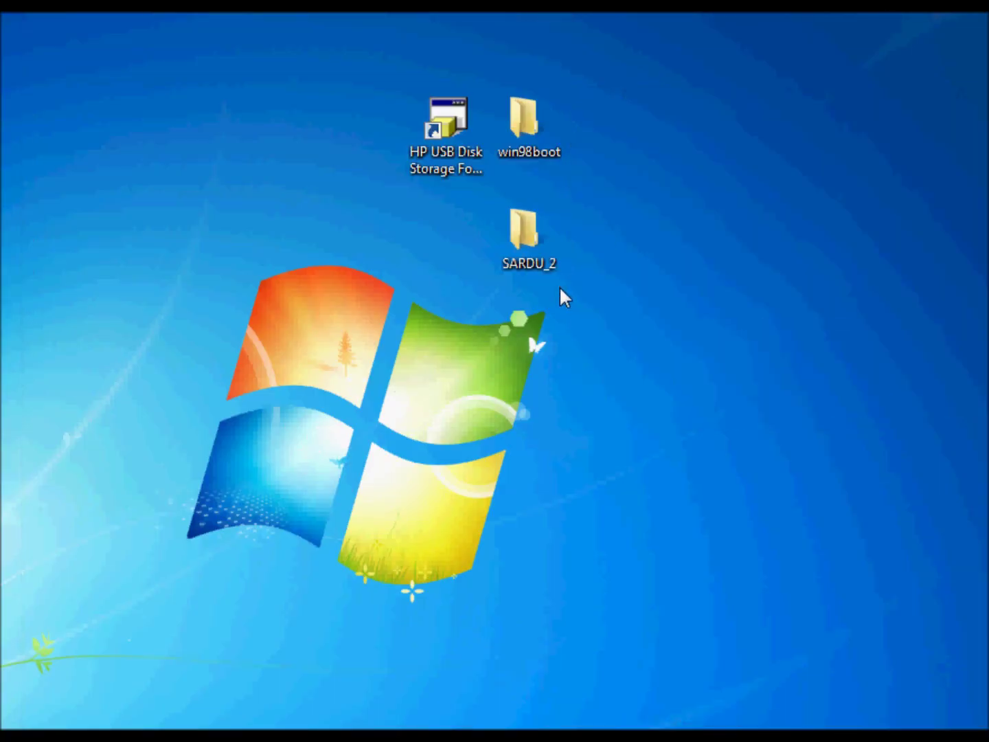
click(461, 171)
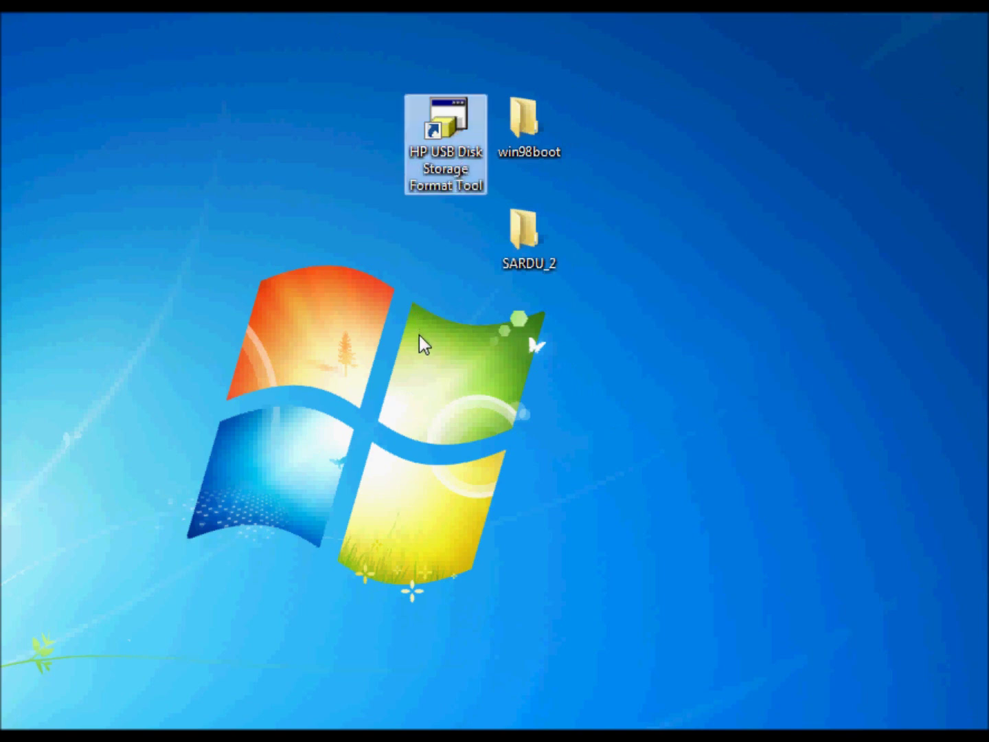
double_click(448, 129)
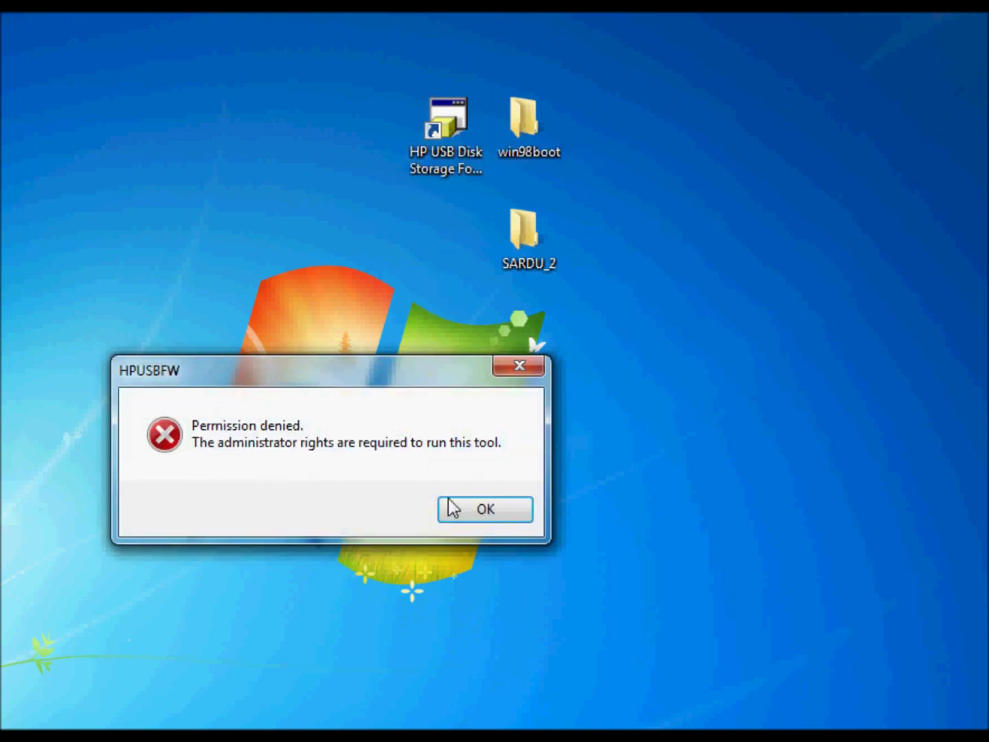
click(467, 515)
right_click(445, 128)
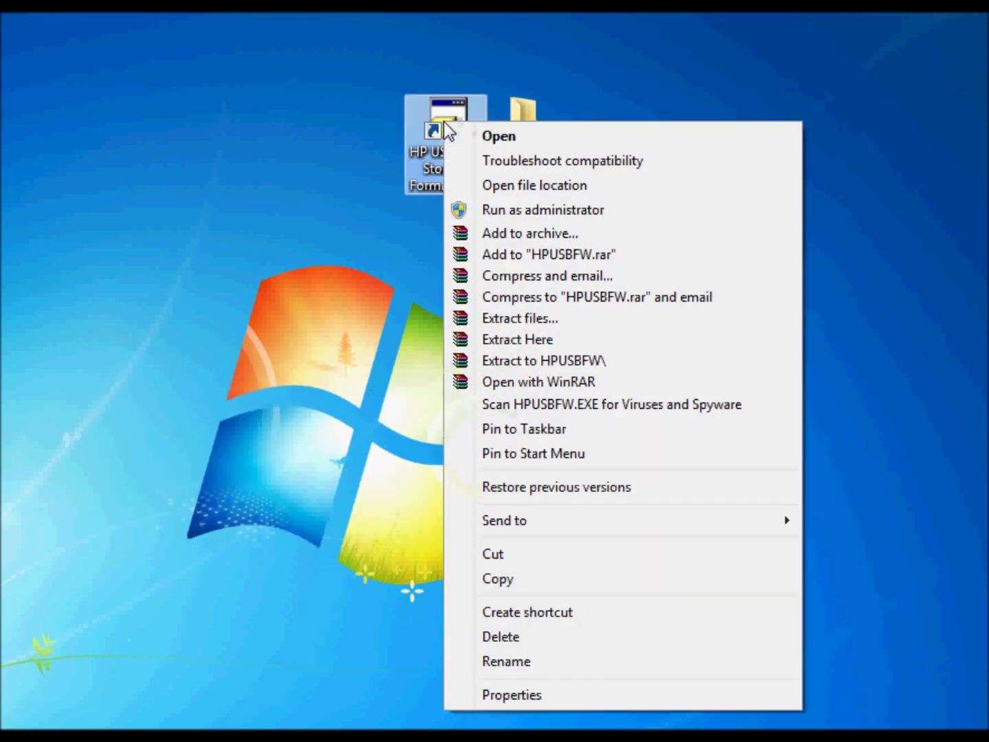
click(536, 210)
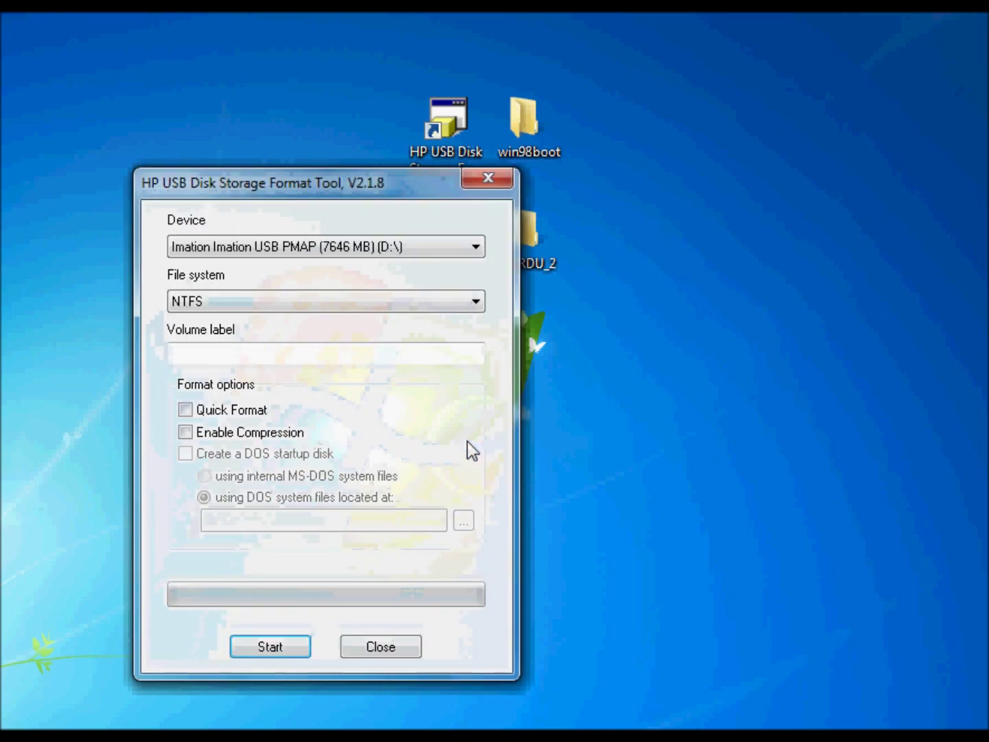
Step: Set the file system to FAT32, leave Quick Format off, and enable Create a DOS startup disk
drag(391, 194, 436, 137)
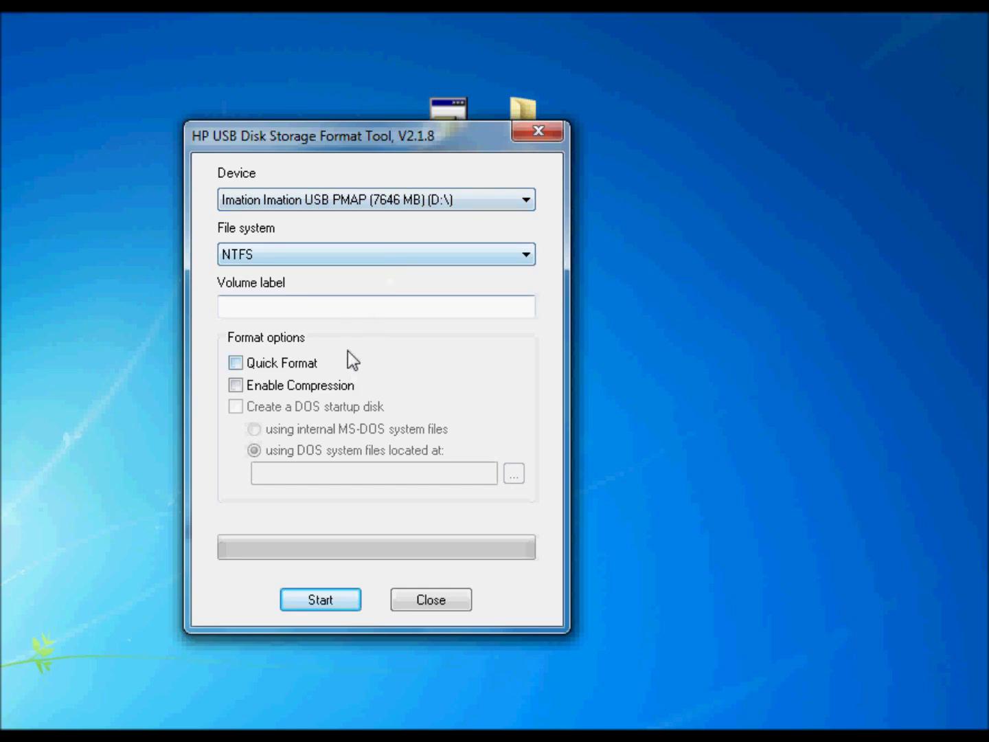
click(288, 260)
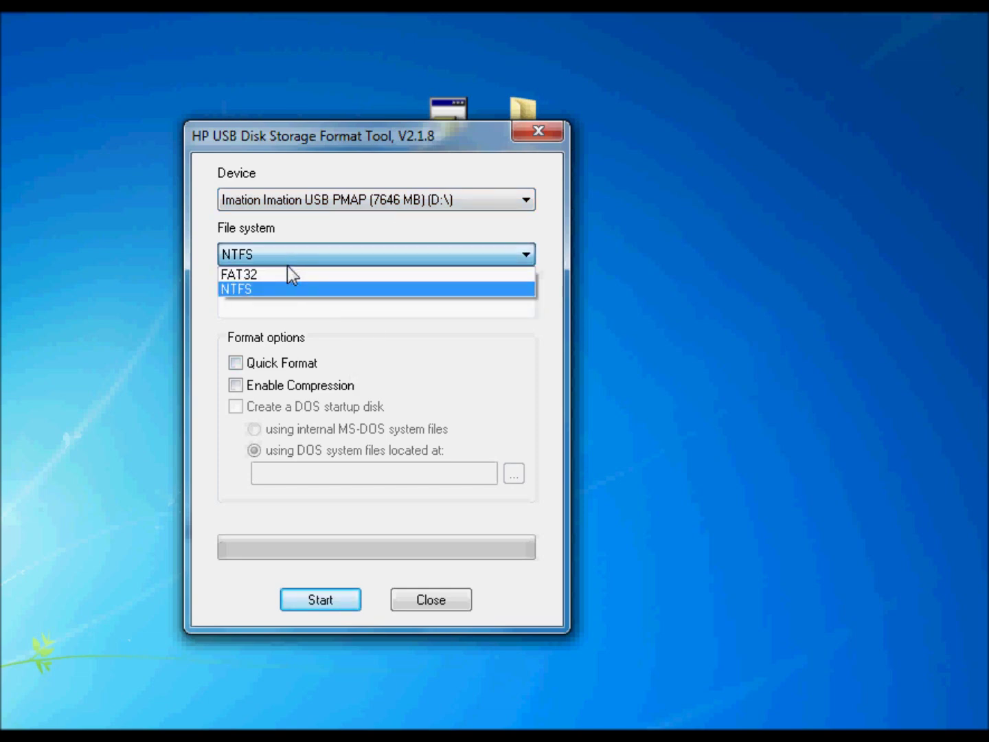
click(288, 276)
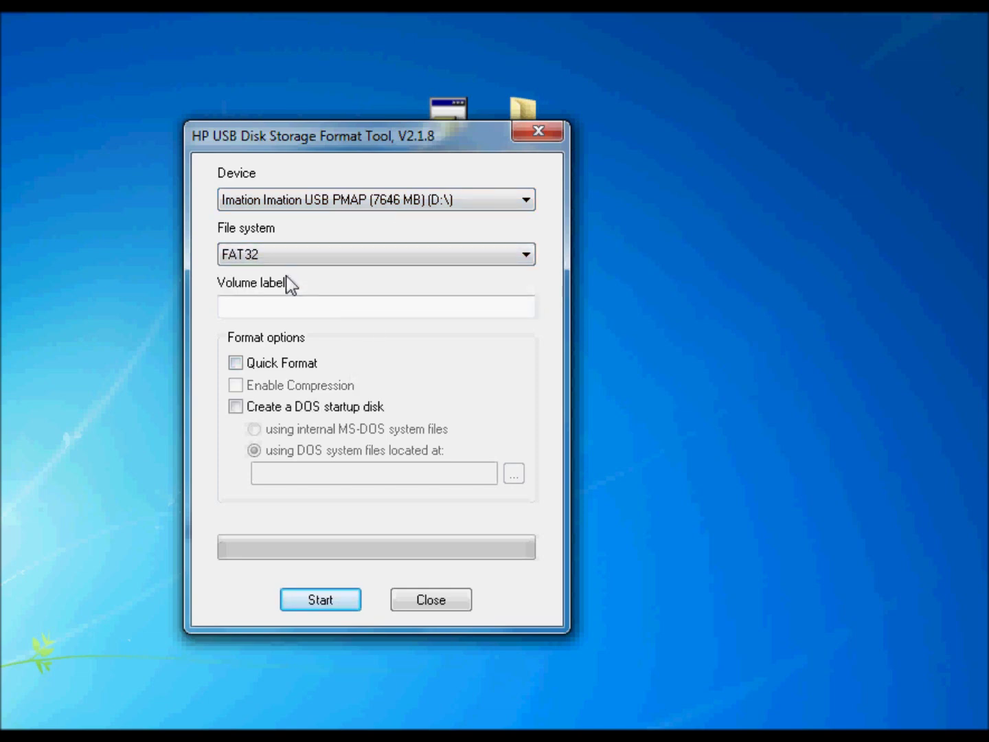
click(273, 362)
click(281, 368)
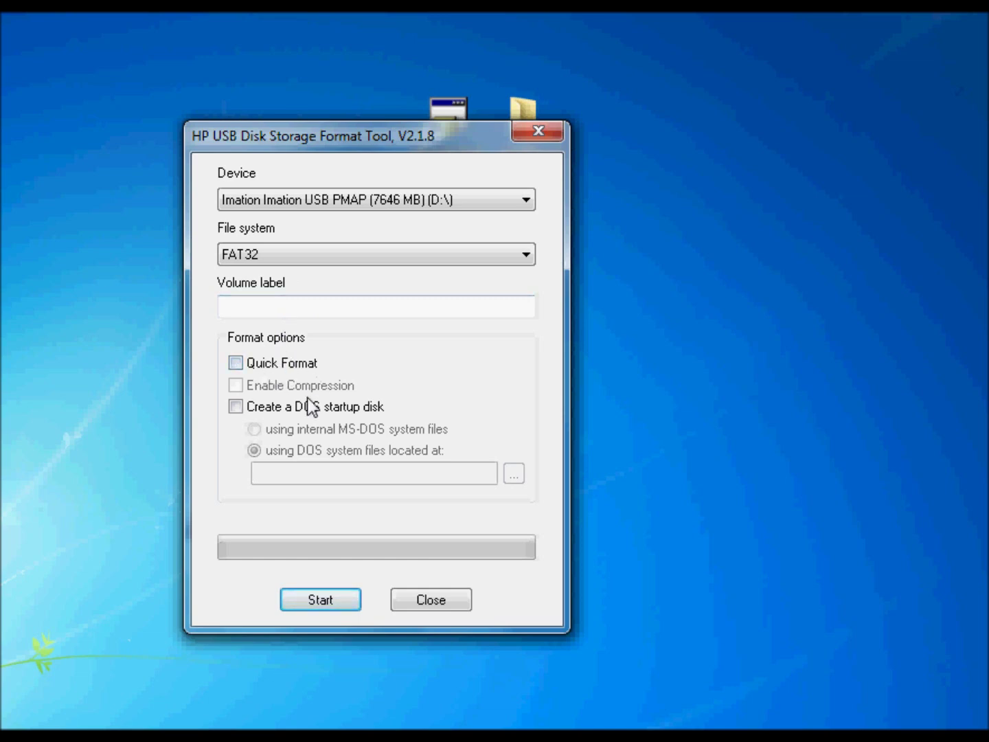
click(237, 408)
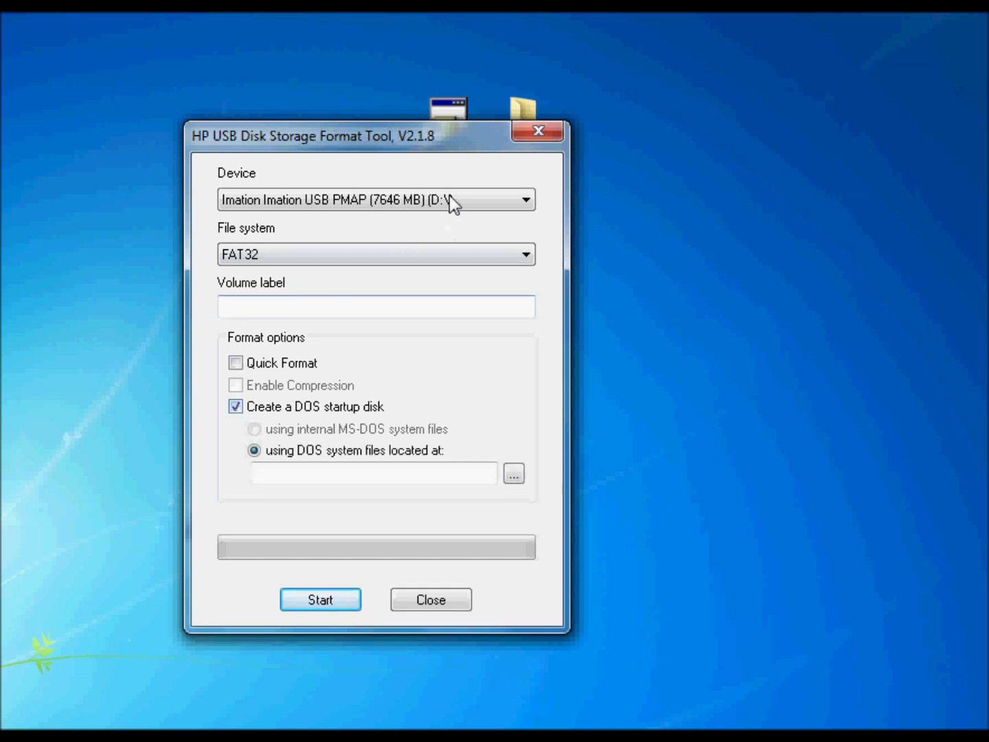
Step: Look inside the desktop's win98boot folder to check its DOS system files
drag(459, 150, 317, 137)
click(535, 125)
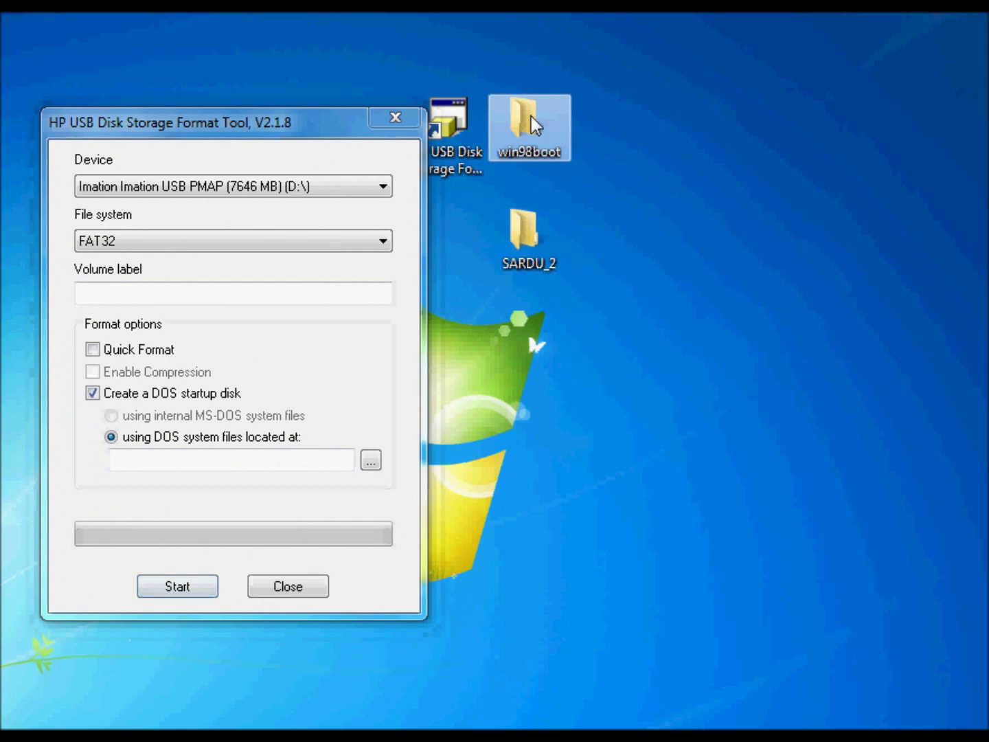
double_click(533, 123)
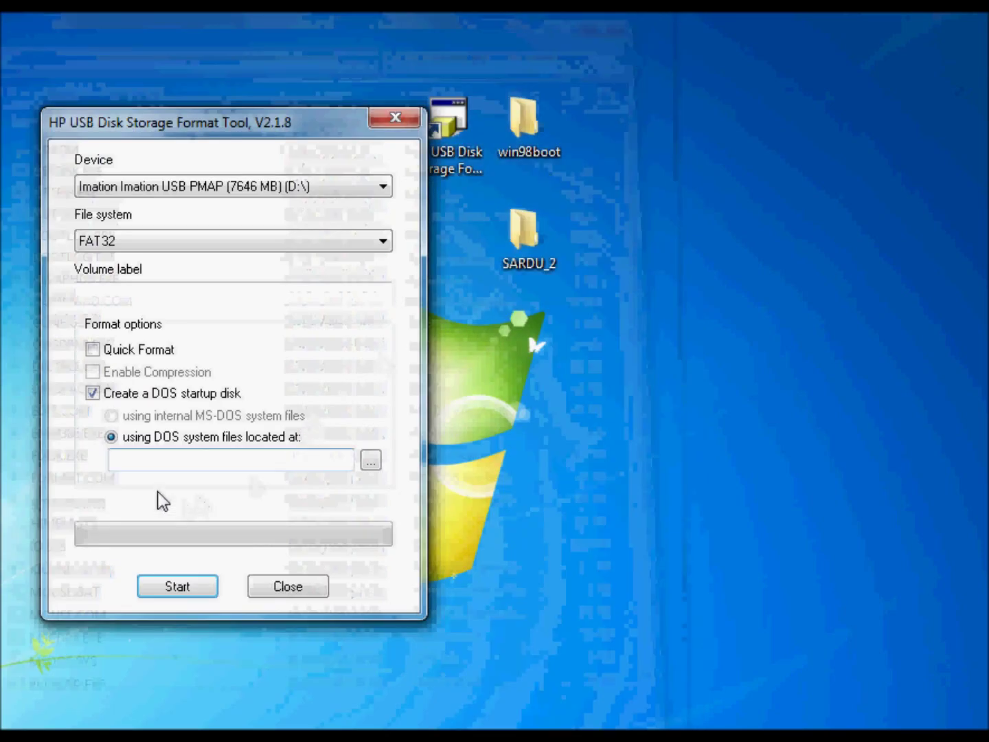
click(110, 436)
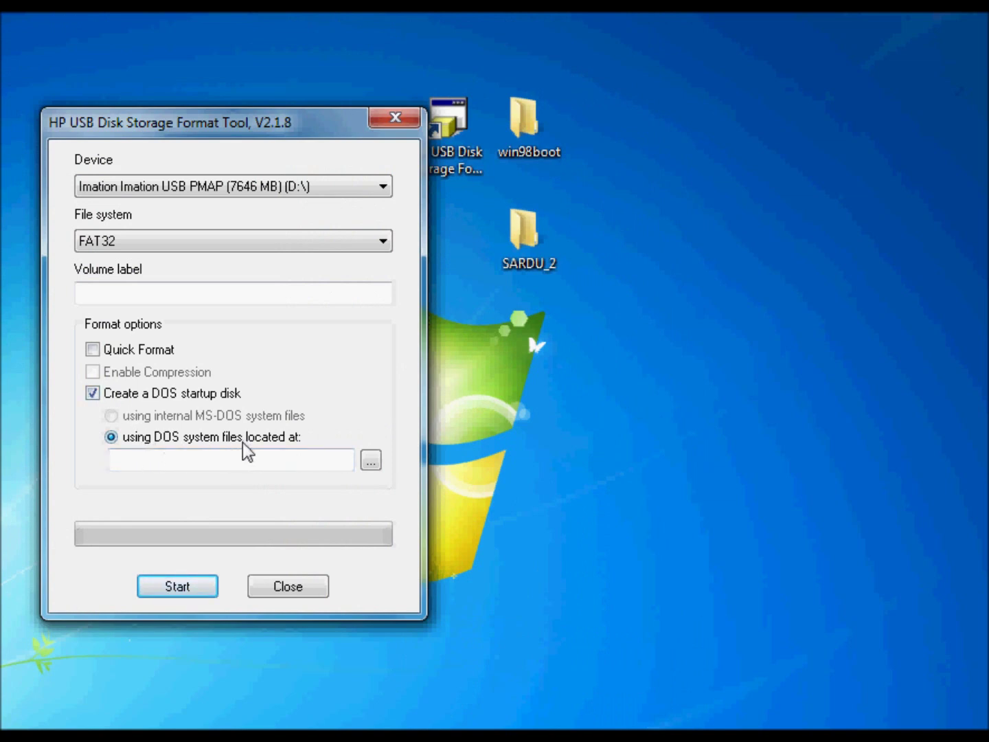
click(370, 462)
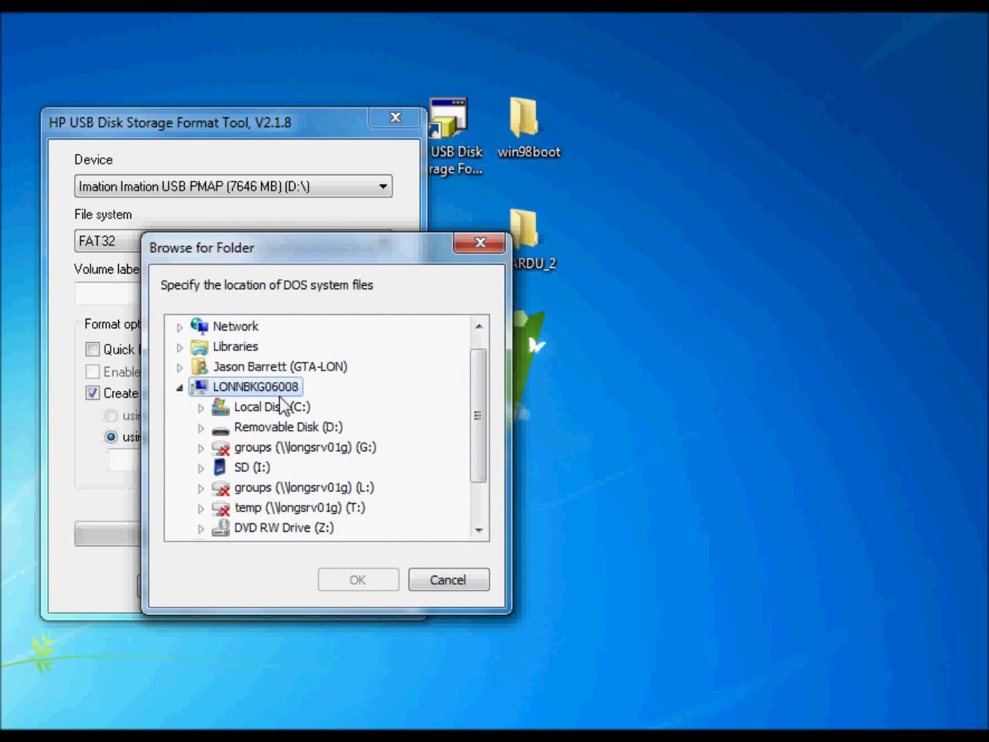
Step: Choose the Desktop\win98boot folder as the DOS system files location
click(480, 493)
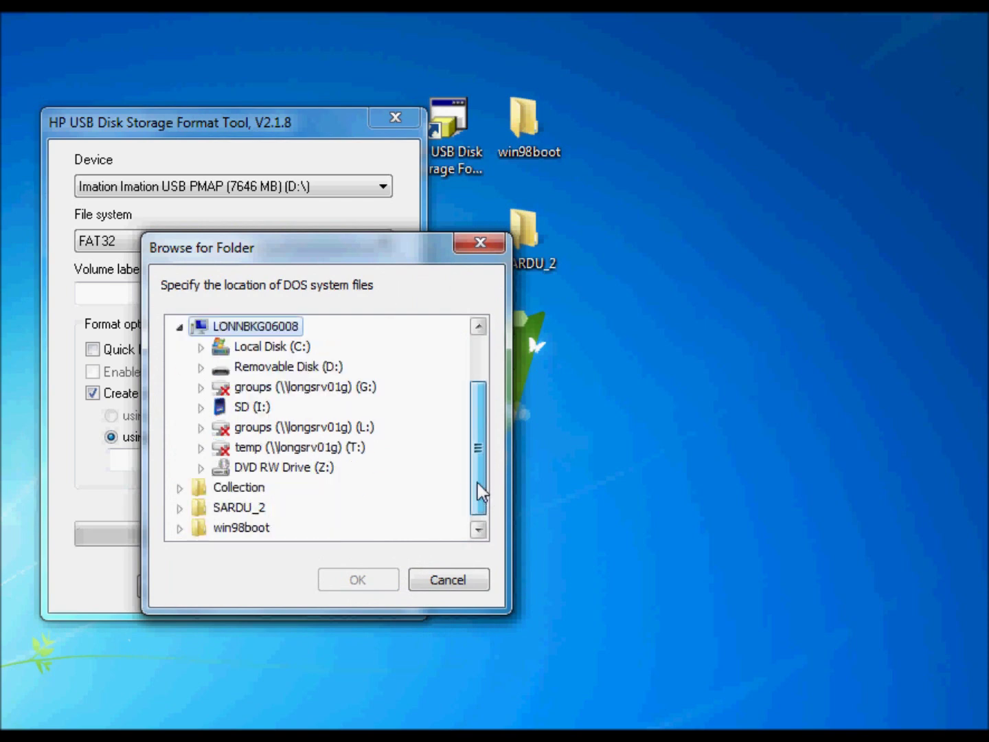
click(254, 533)
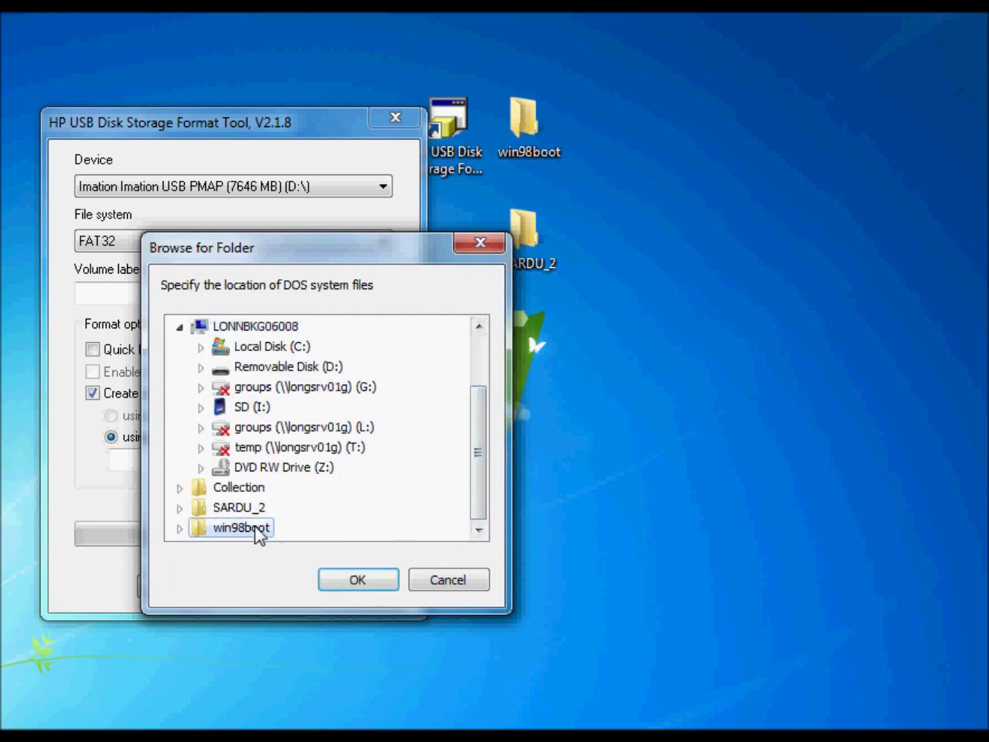
click(357, 578)
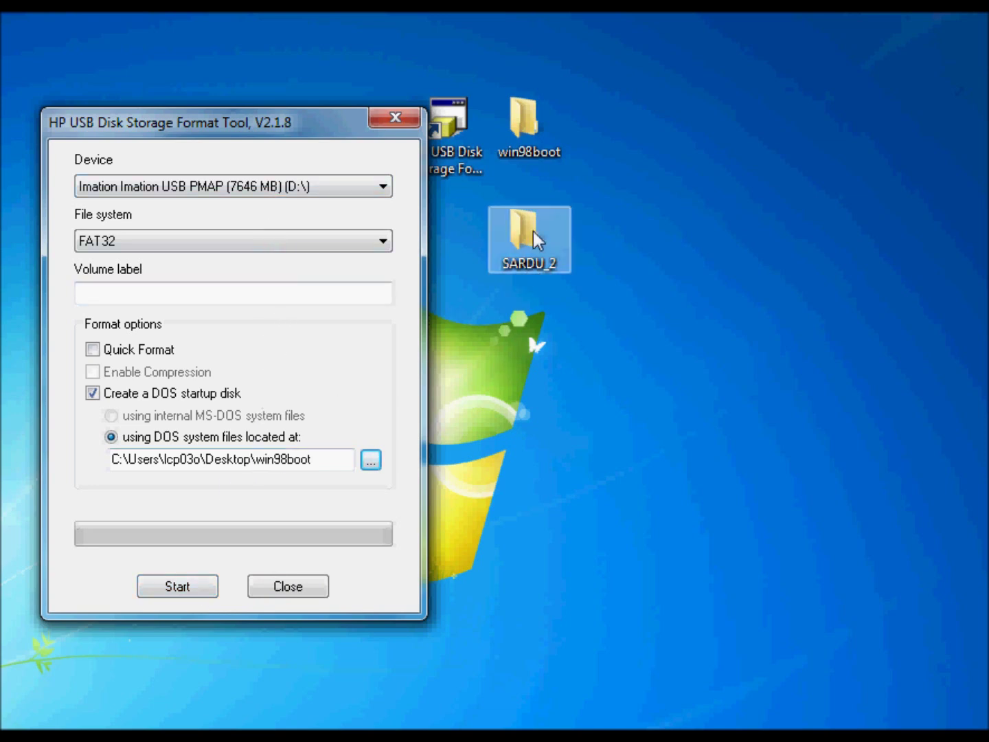
Step: Review the win98boot folder's files again, then close the HP format tool
double_click(537, 158)
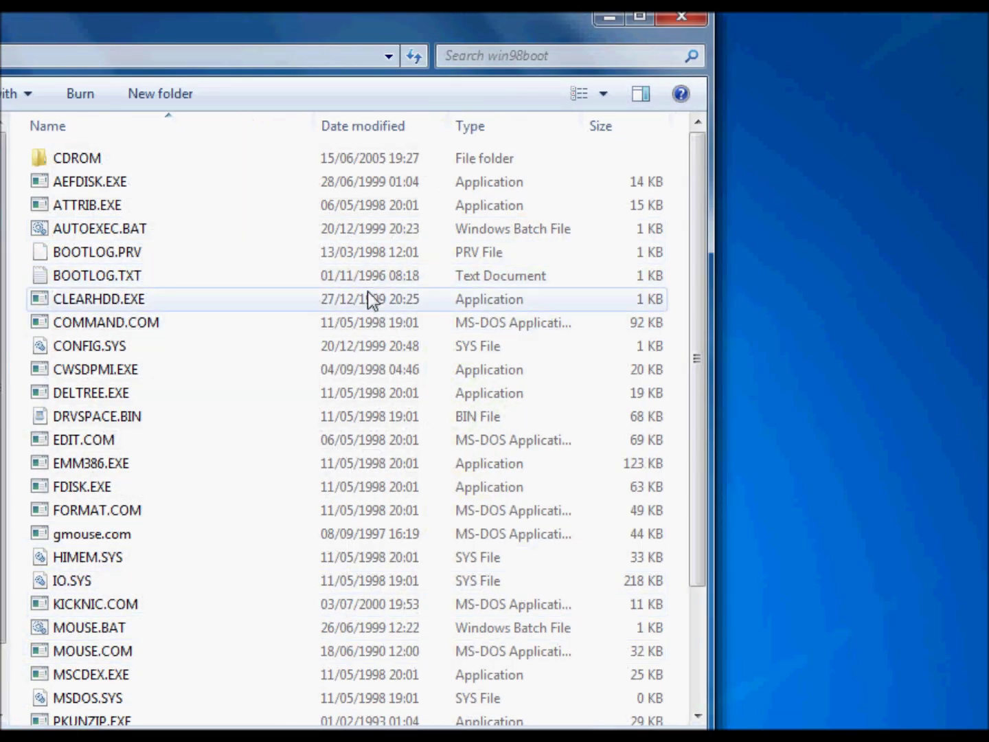
click(692, 23)
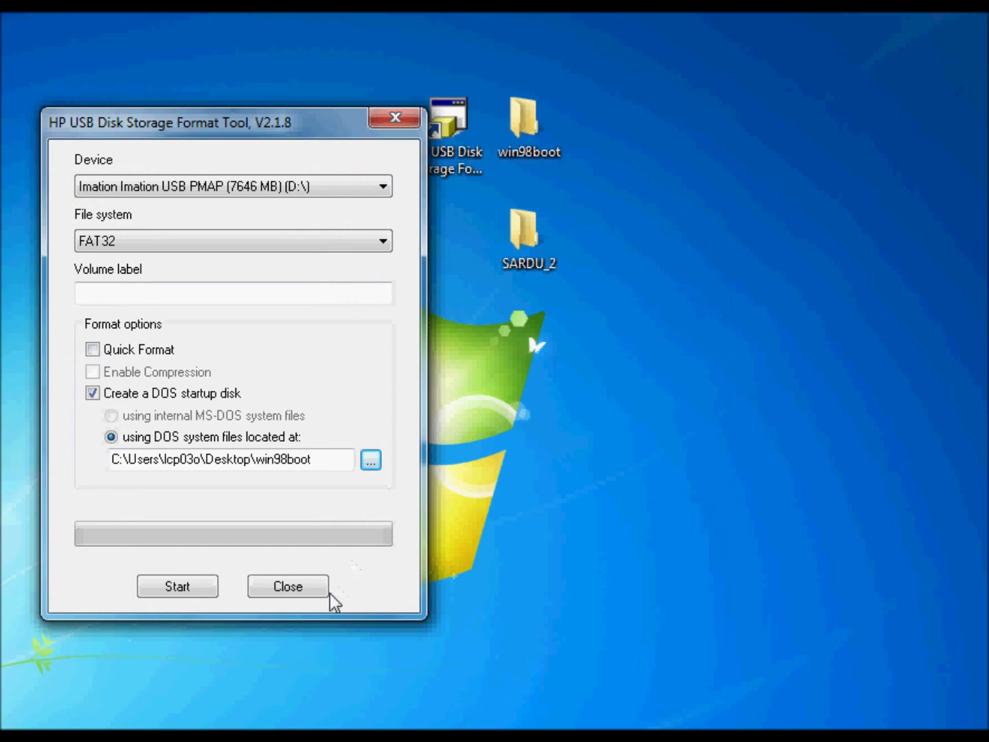
click(290, 597)
Step: Return to the Firefox tutorial and scroll through Method 2's UNetbootin steps to Method 3's Sardu section
key(alt+Tab)
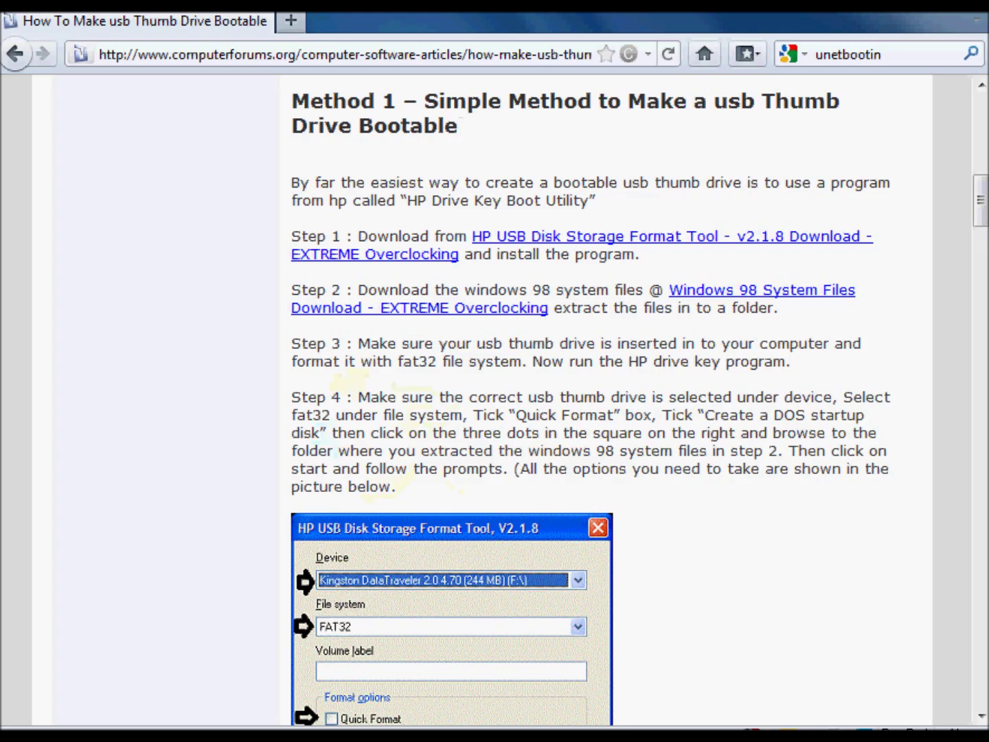
drag(981, 215, 971, 292)
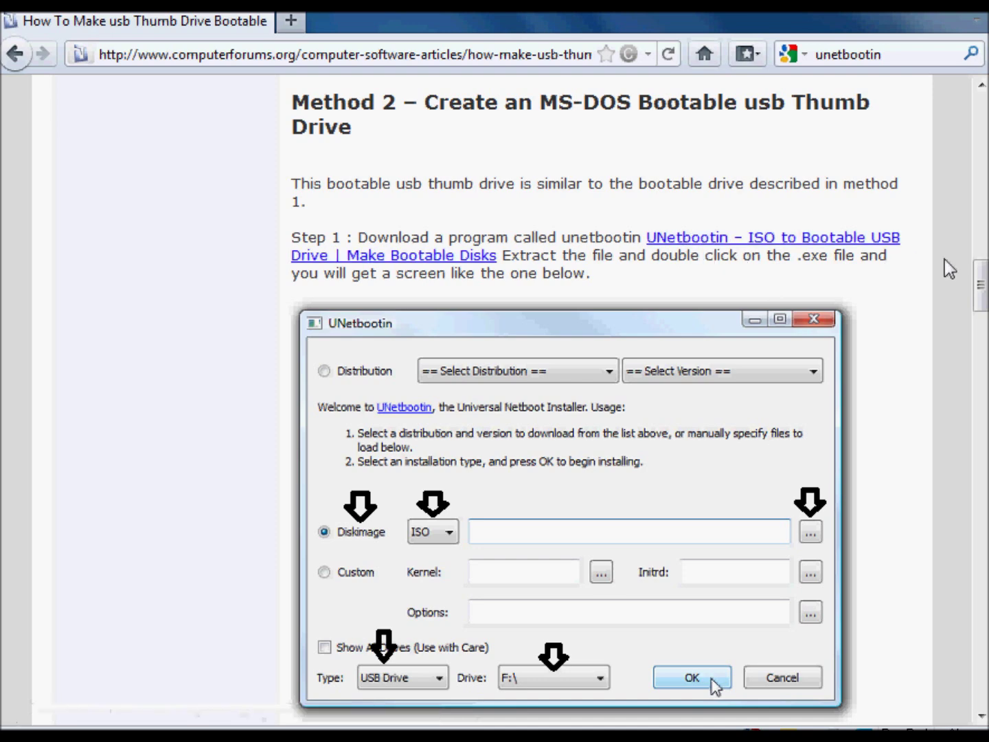
drag(979, 291, 969, 342)
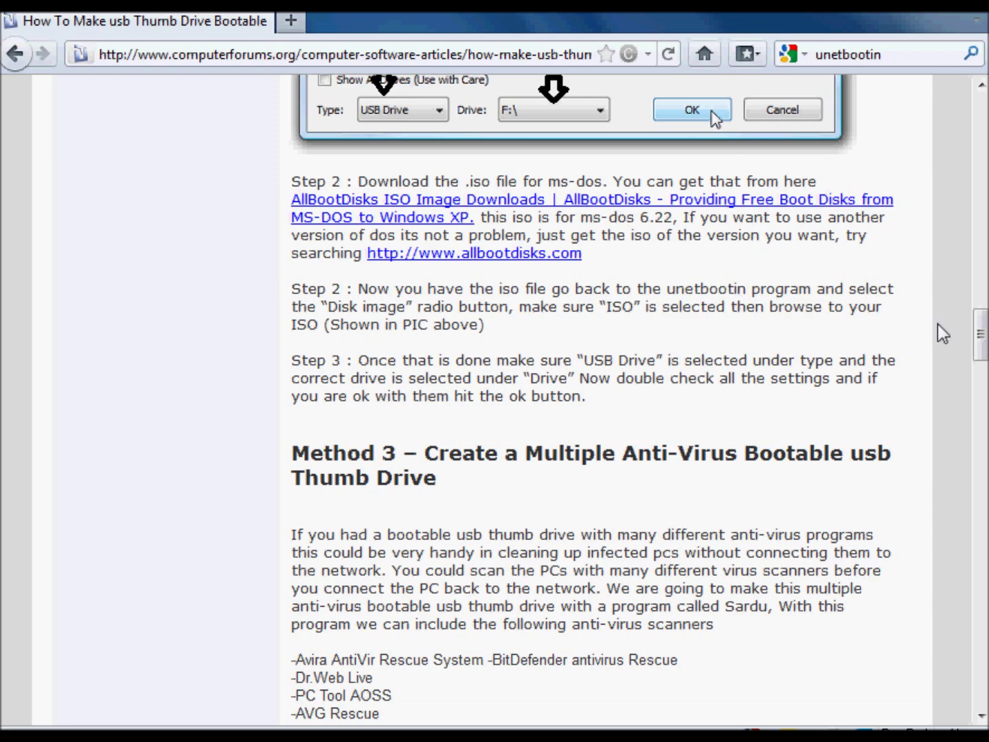
scroll(980, 337, up, 6)
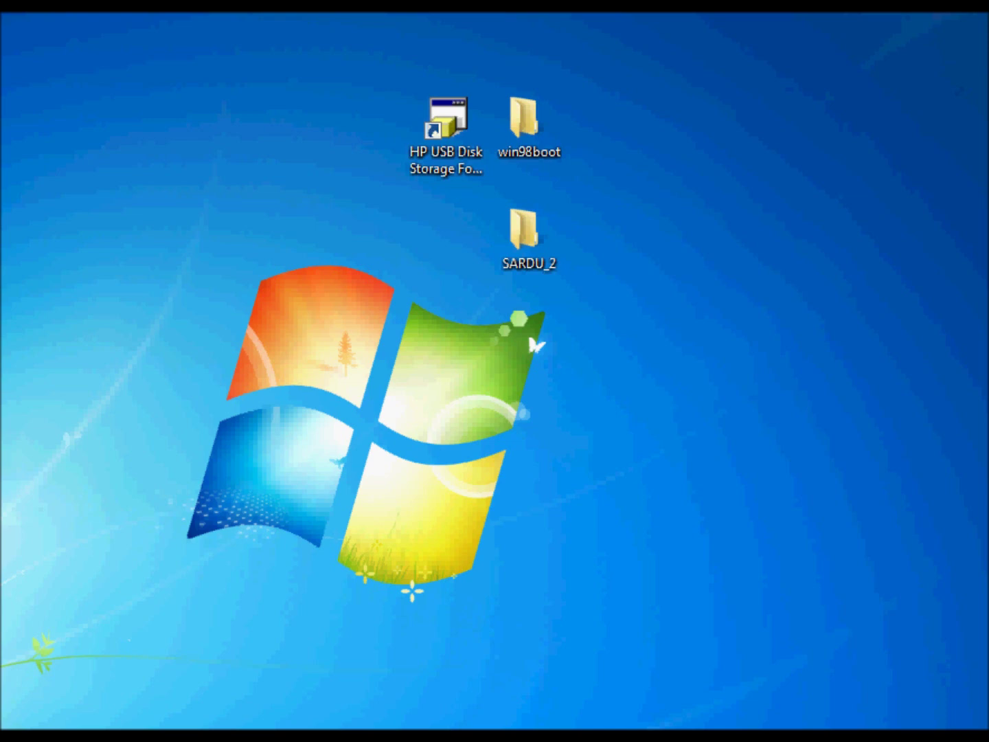
Step: Place unetbootin on the desktop, launch it, and set Diskimage (ISO) as the source
drag(190, 622, 442, 241)
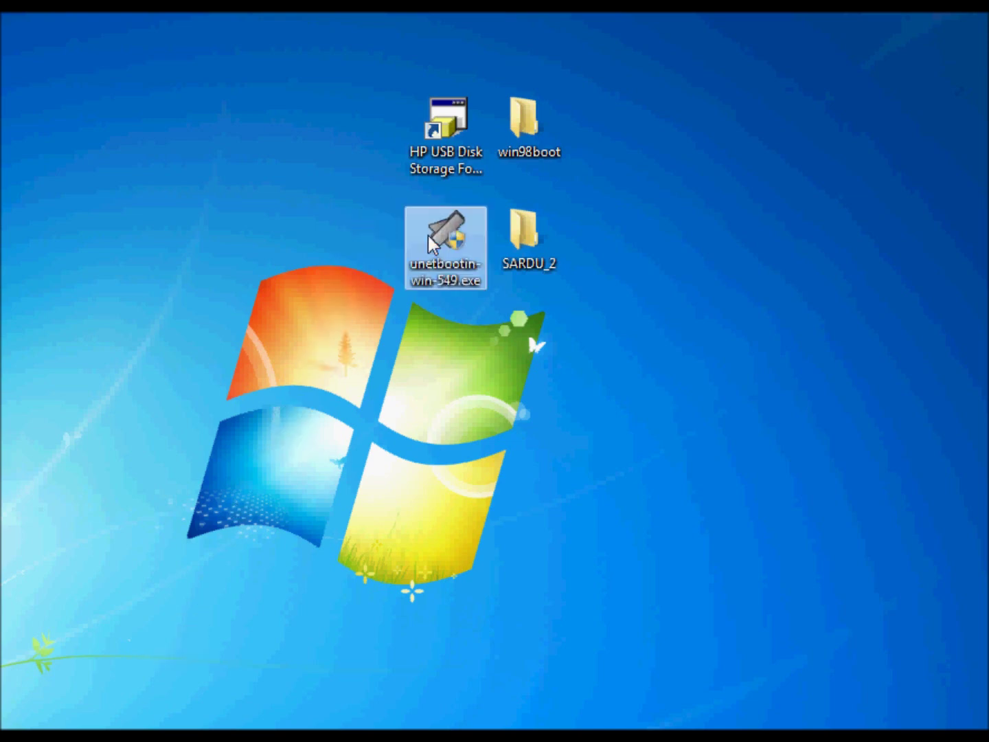
click(506, 384)
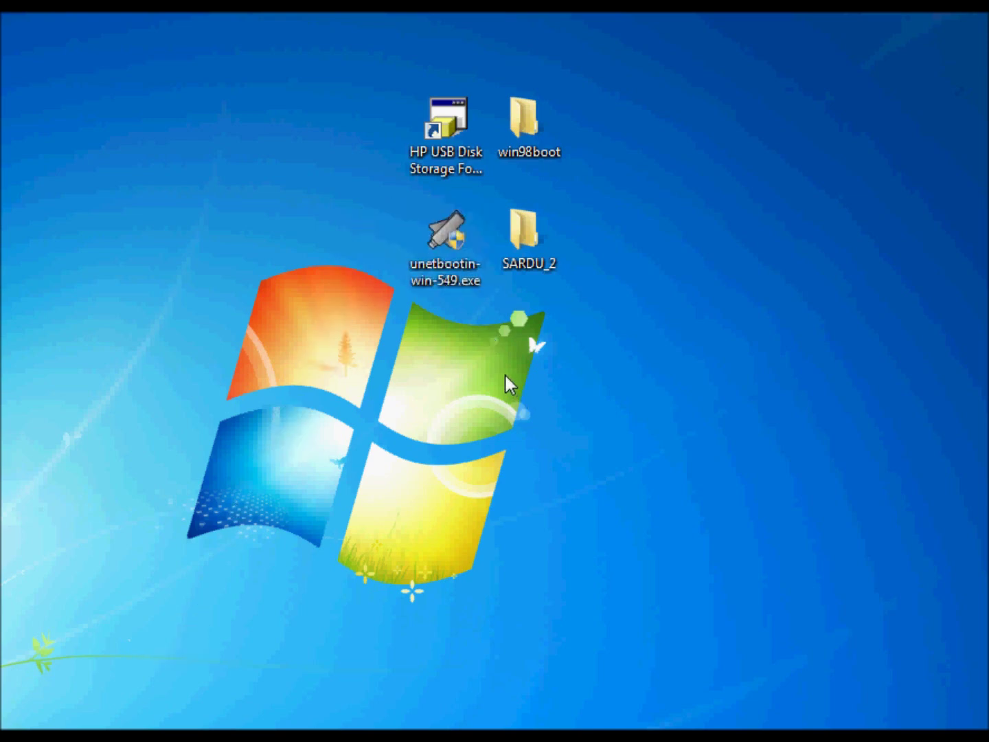
double_click(459, 247)
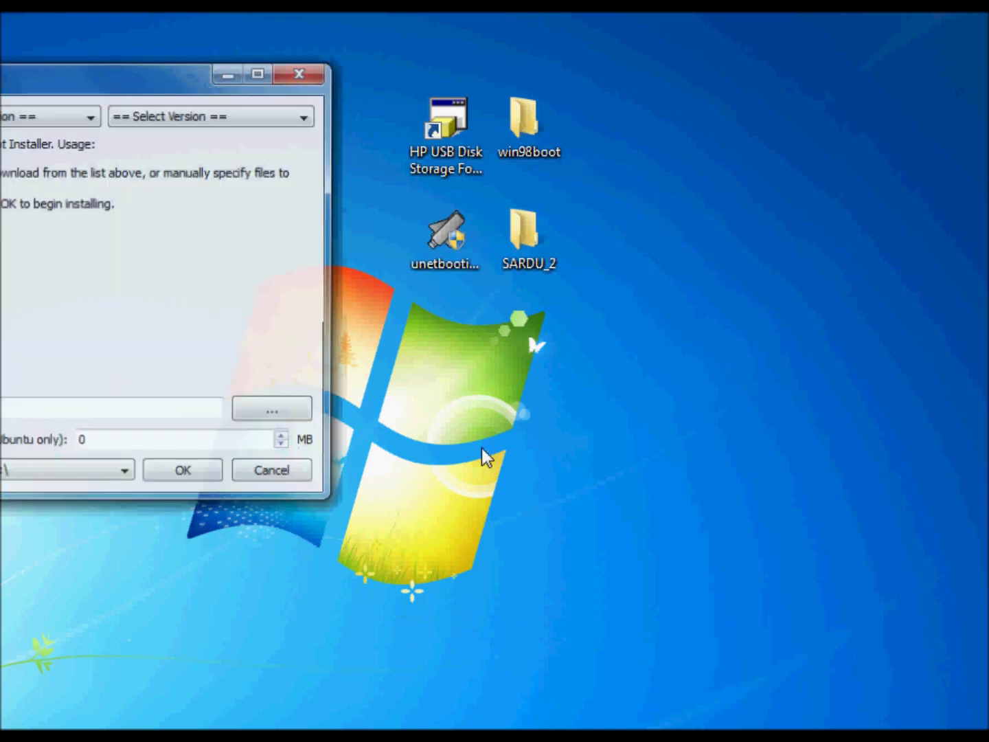
drag(84, 78, 507, 76)
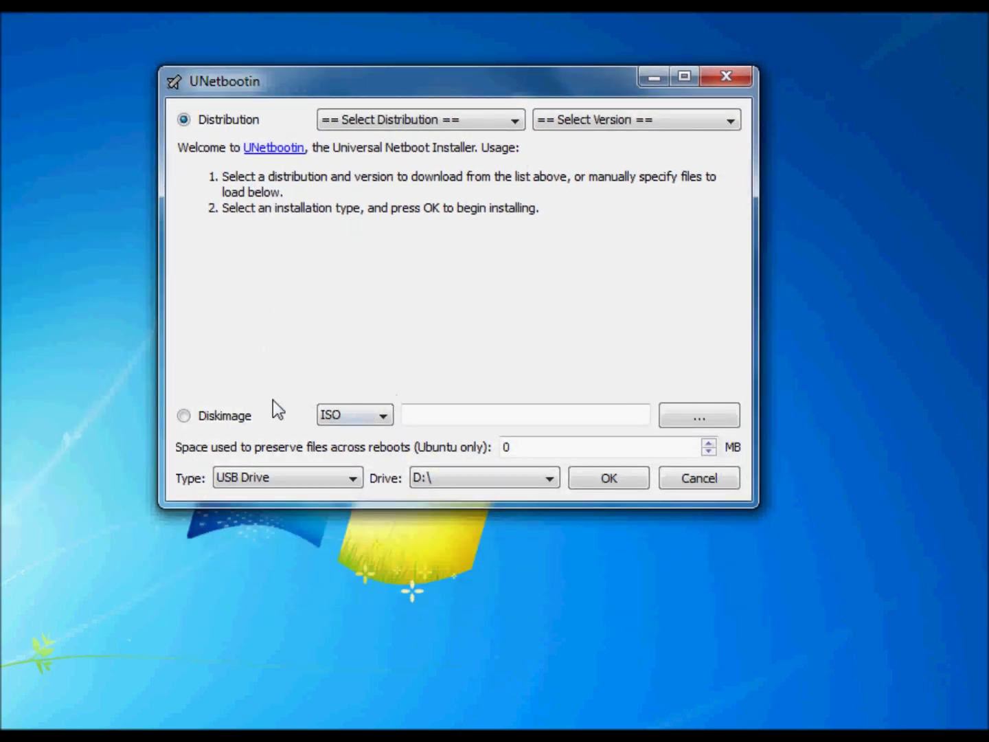
click(187, 419)
click(697, 413)
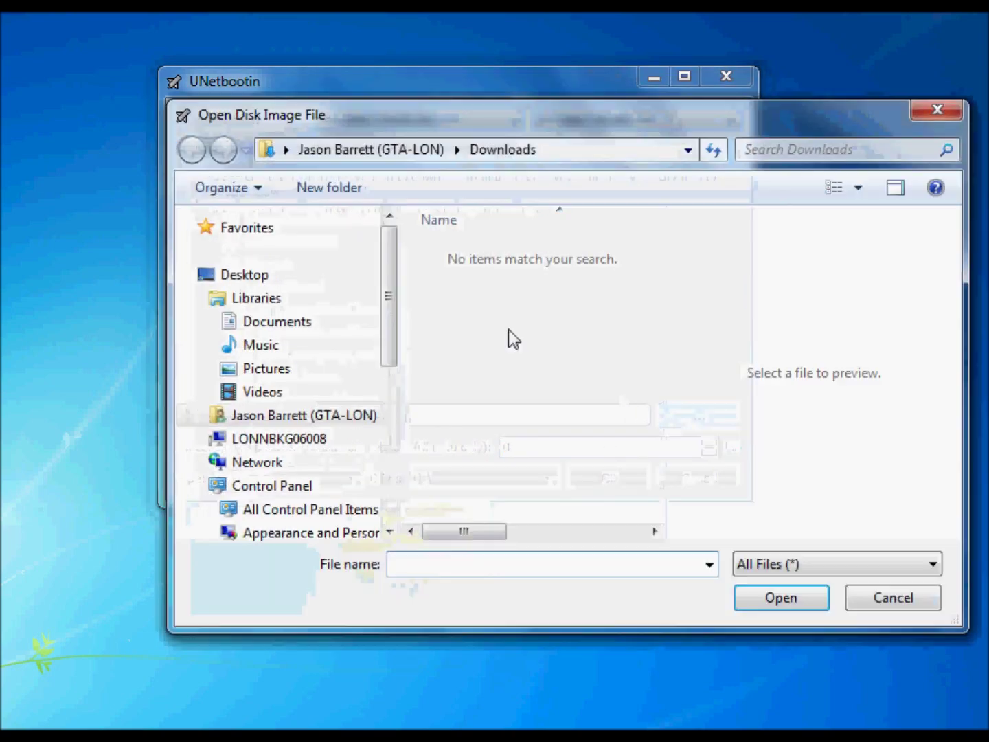
Step: Browse the Desktop files for a disk image, picking c00profiles.txt as an example, then cancel
drag(393, 299, 393, 257)
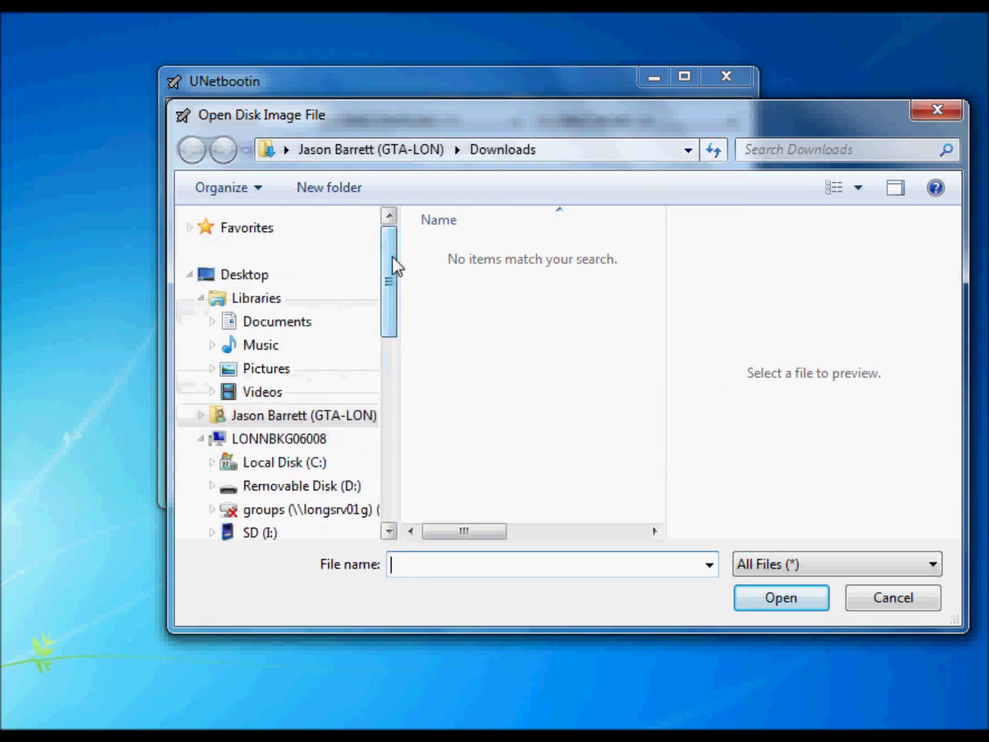
click(278, 276)
drag(652, 288, 656, 342)
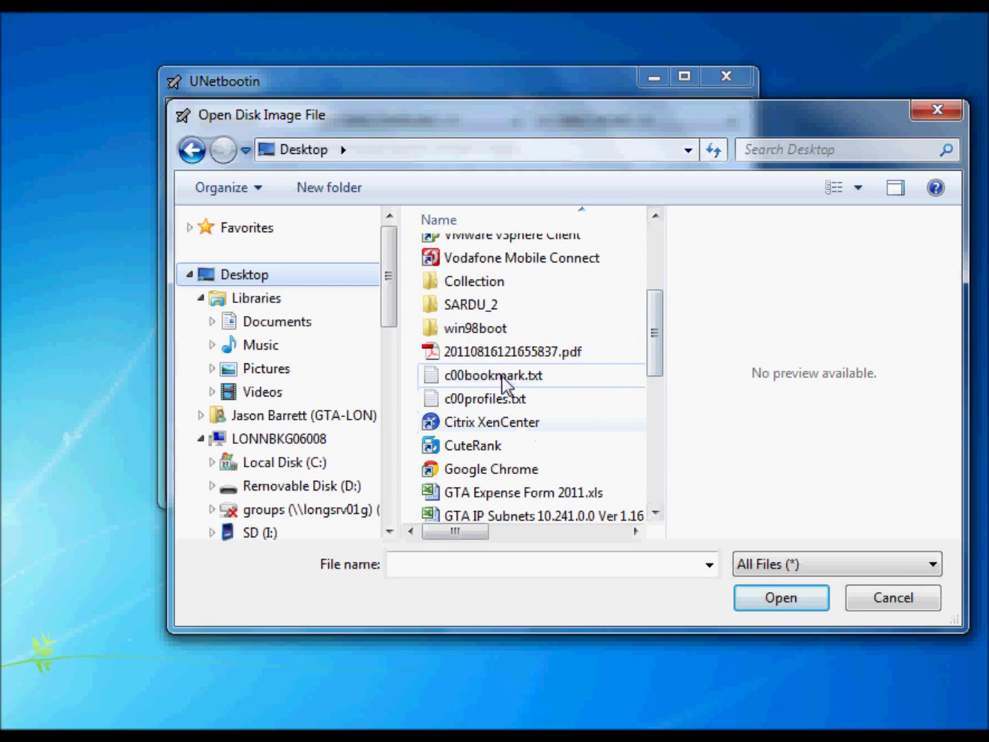
click(473, 402)
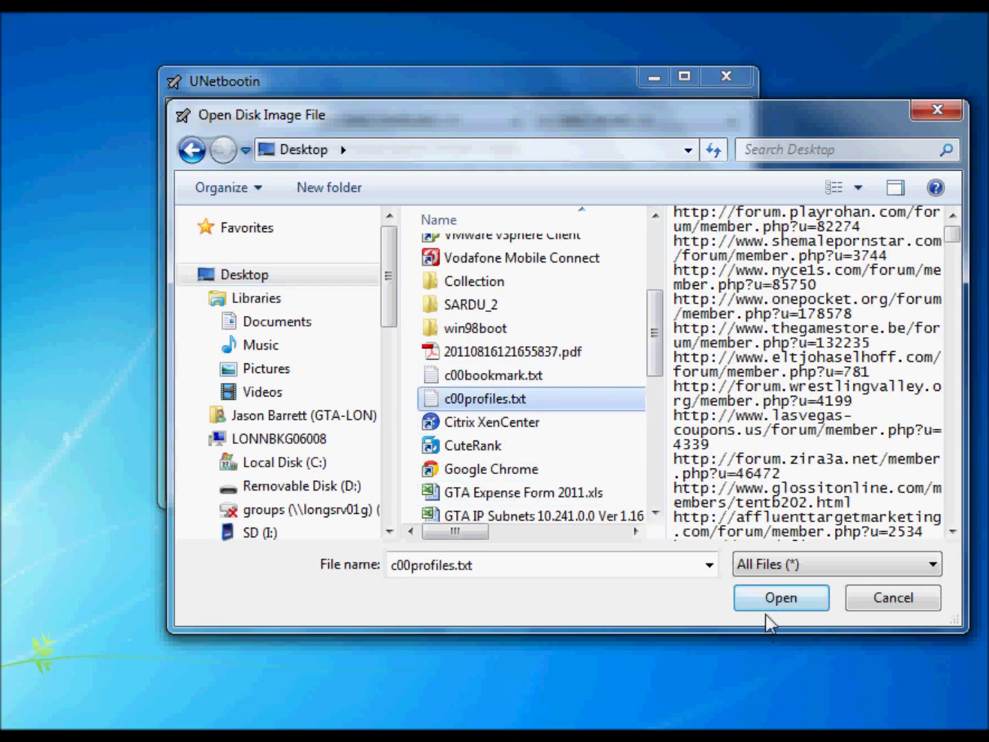
click(889, 599)
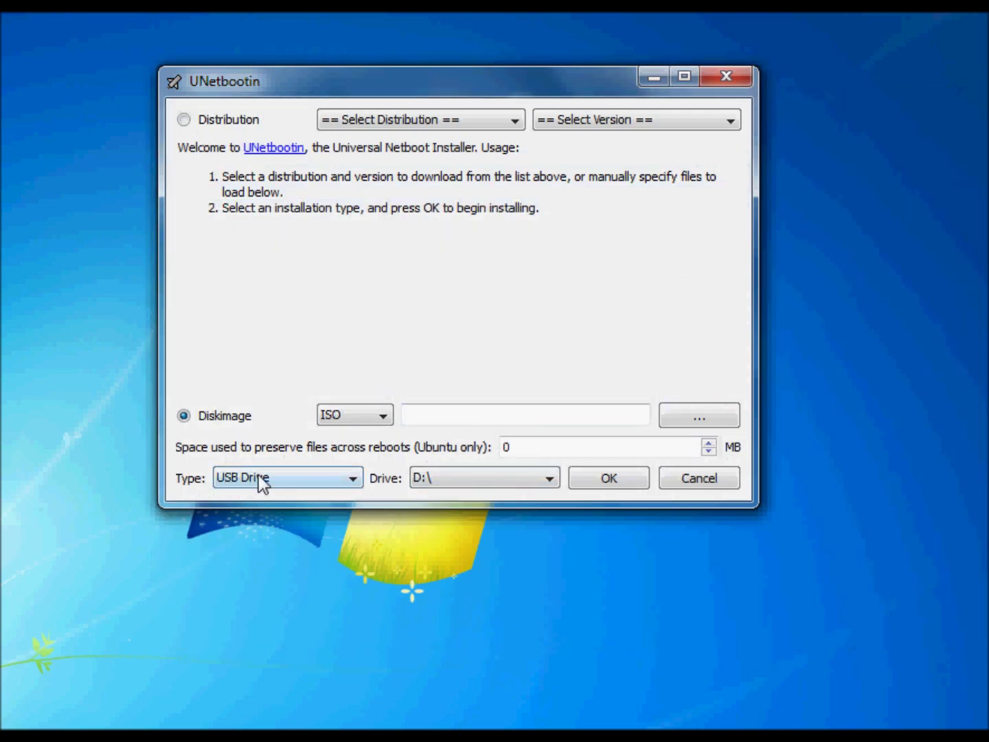
Step: Leave USB Drive as UNetbootin's install type and close UNetbootin without installing
click(321, 482)
click(321, 481)
click(706, 474)
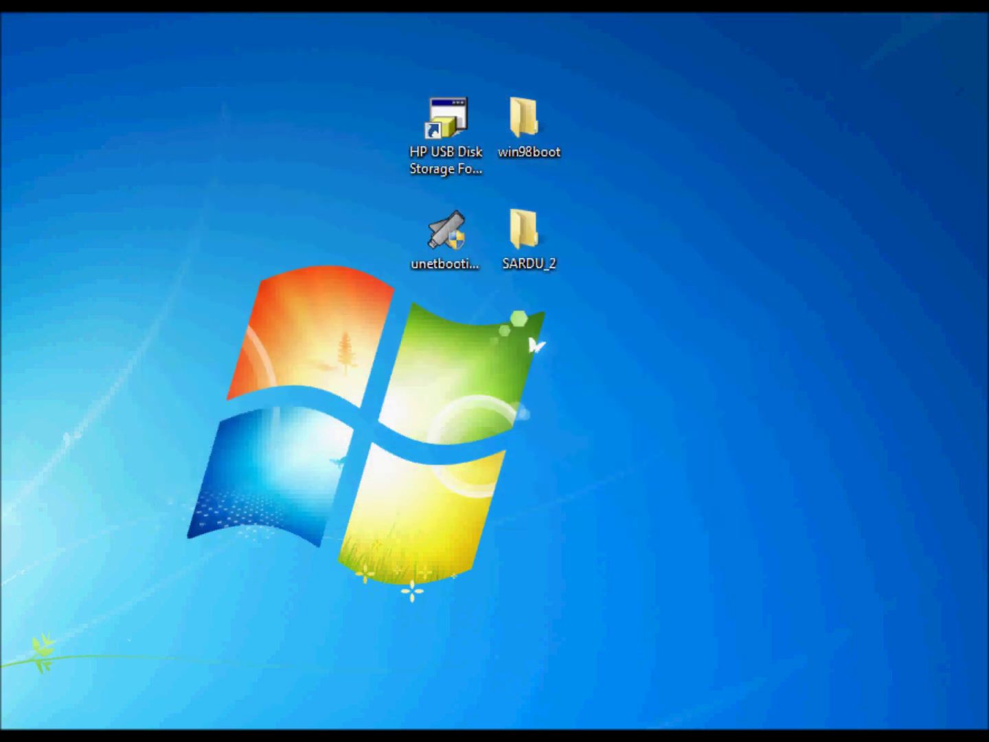
Step: Switch back to the Firefox tutorial and review Method 3's list of supported anti-virus scanners
key(alt+Tab)
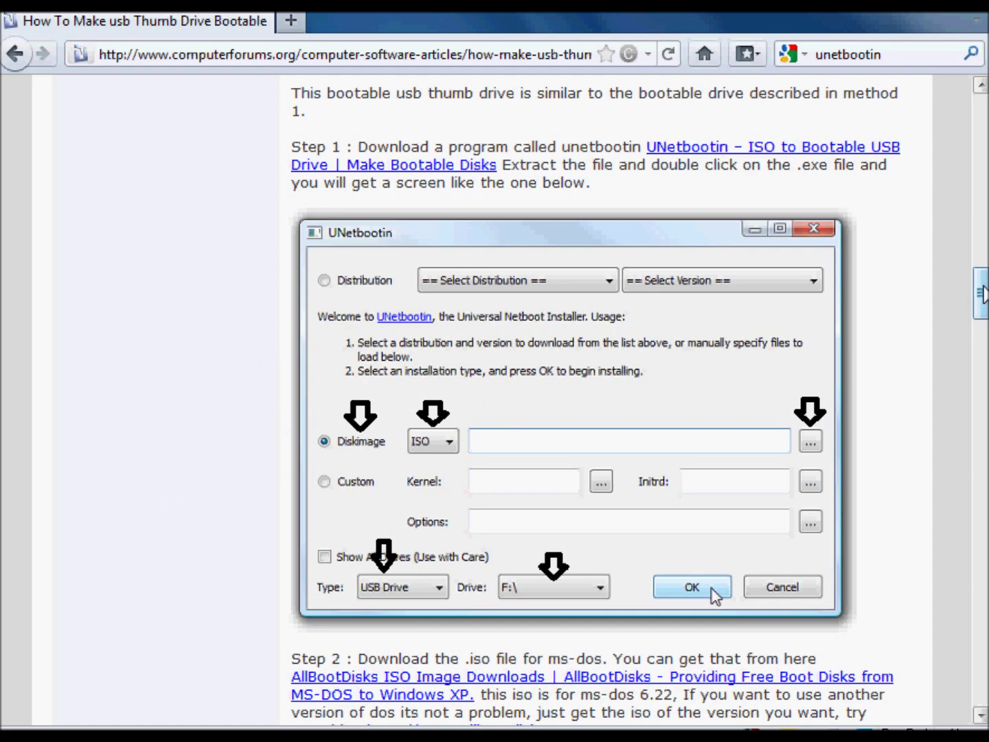
drag(981, 292, 966, 358)
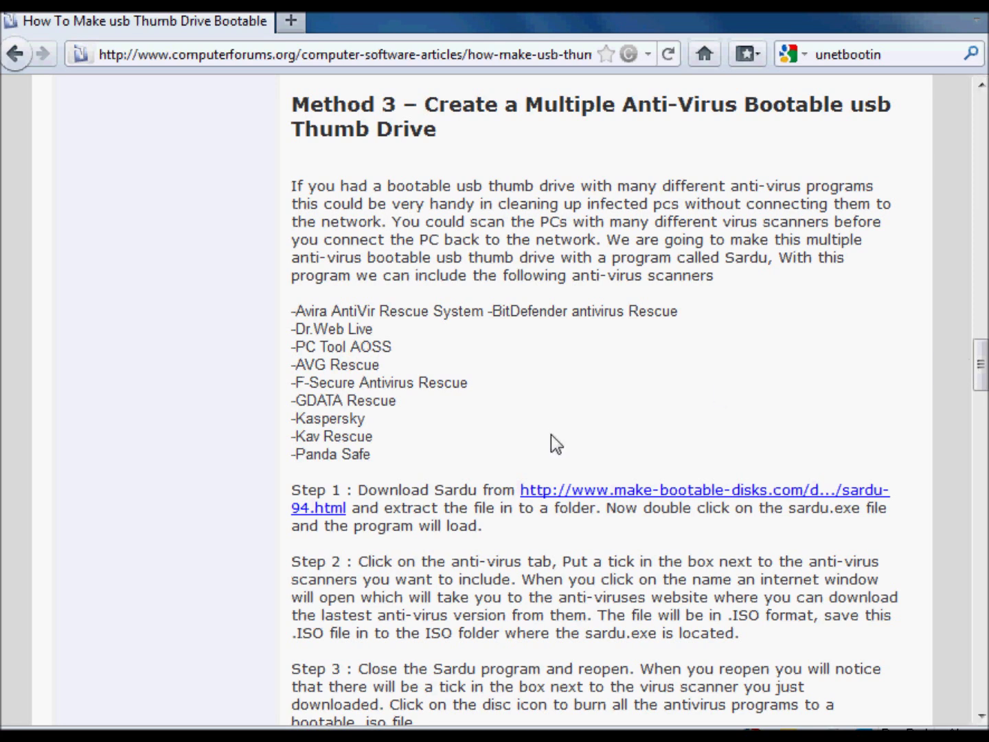
drag(374, 454, 294, 321)
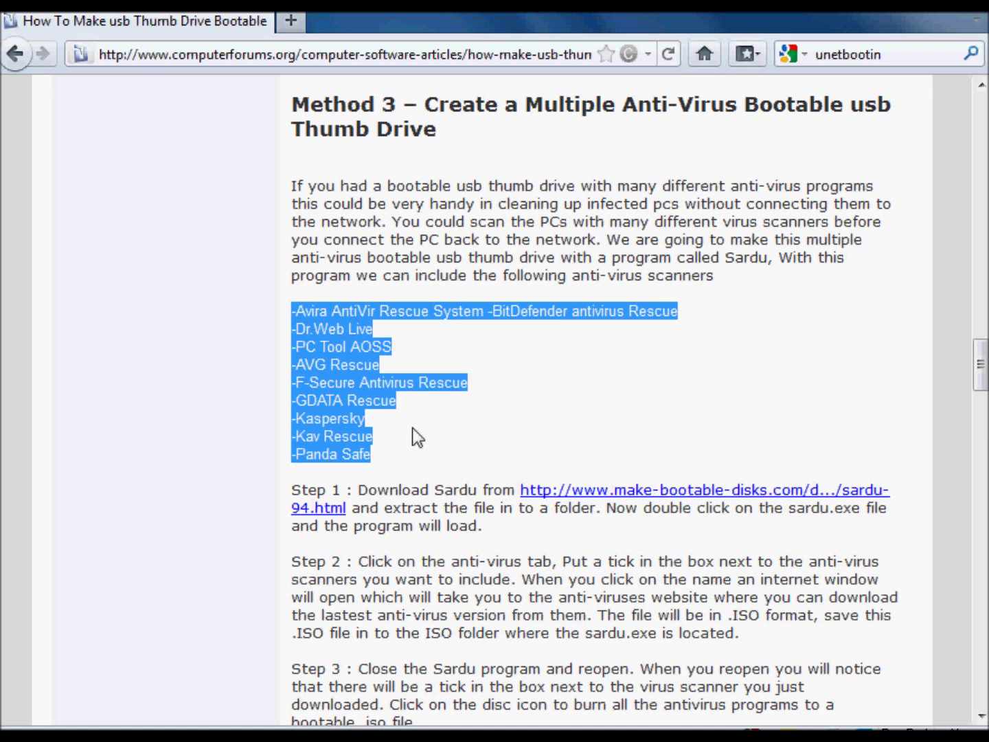
click(520, 303)
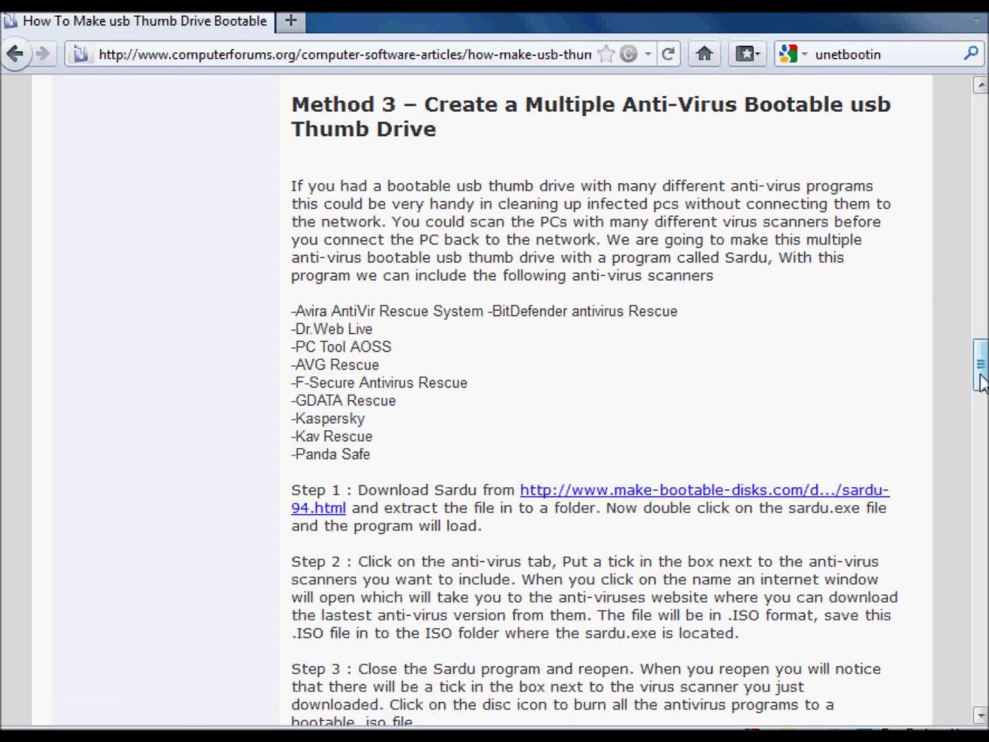
mouse_move(980, 376)
mouse_down()
mouse_move(980, 408)
mouse_move(979, 382)
mouse_up()
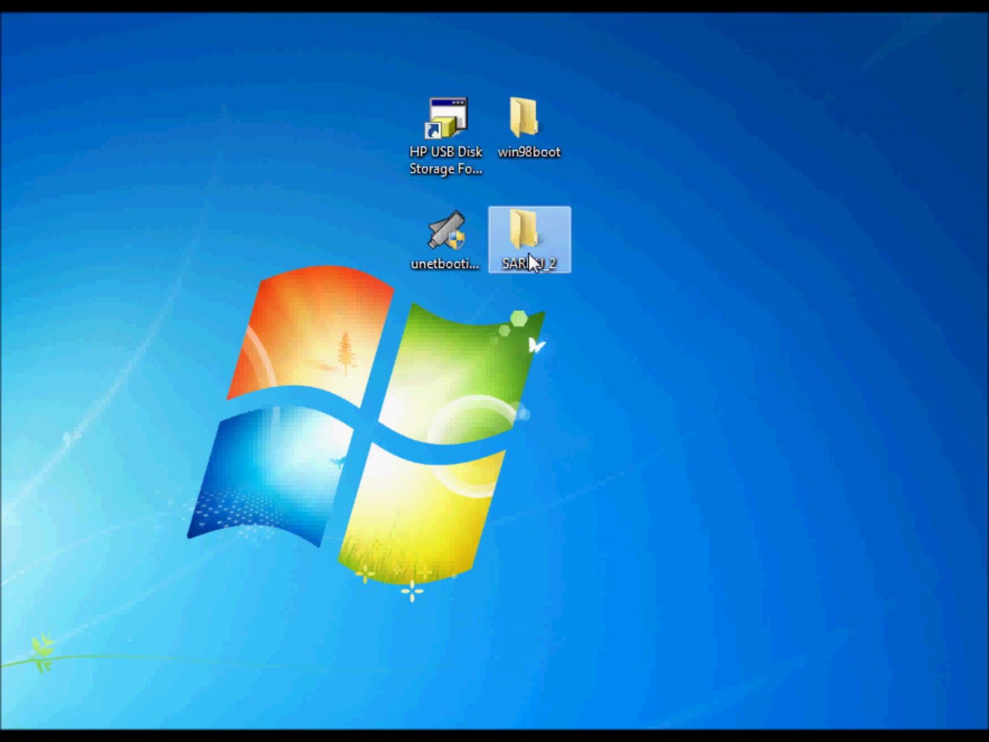
Step: Open the SARDU_2 folder, launch sardu.exe, and request the AOSS PcTools ISO download
double_click(529, 254)
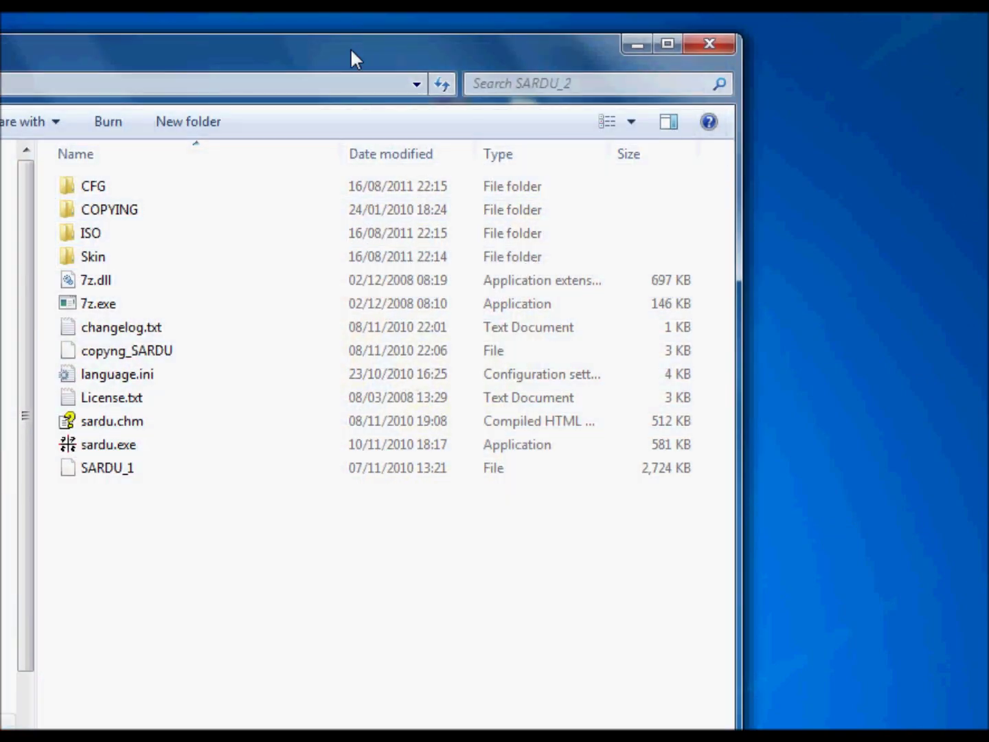
drag(352, 52, 572, 77)
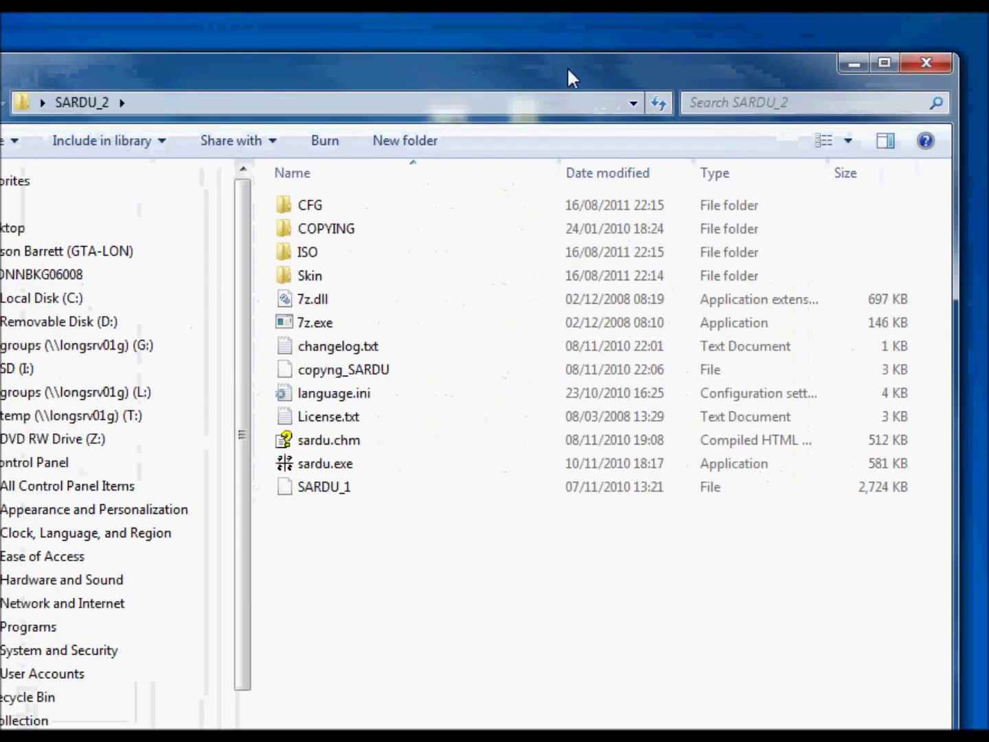
double_click(333, 469)
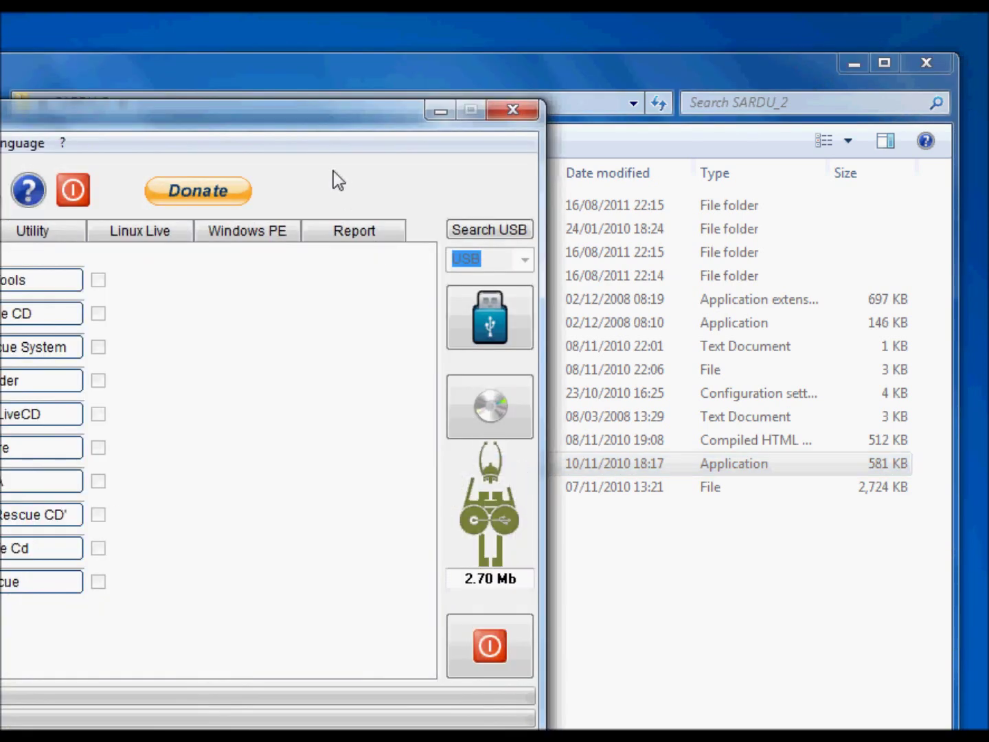
drag(325, 127, 600, 102)
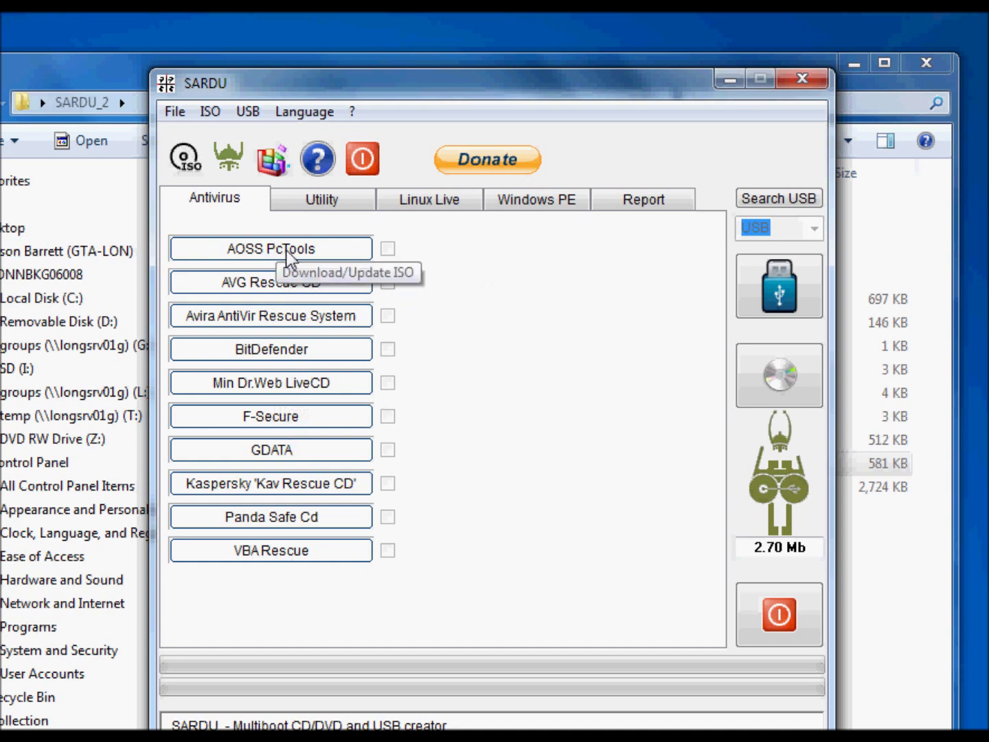
click(349, 254)
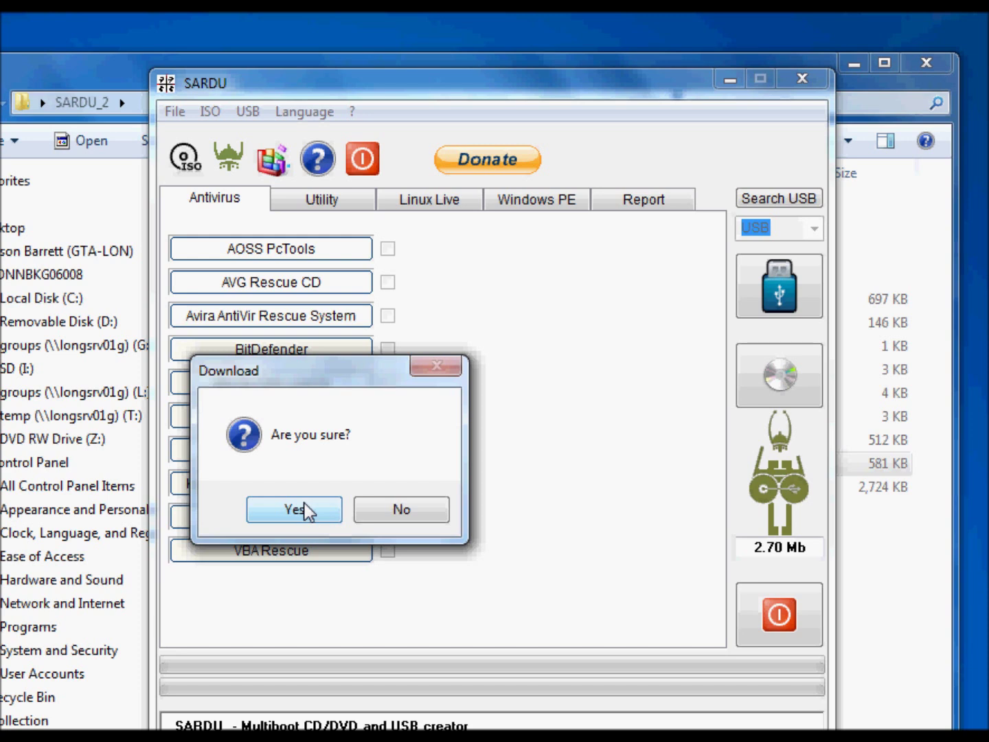
Step: Confirm Yes to begin downloading the AOSS PcTools ISO
click(306, 512)
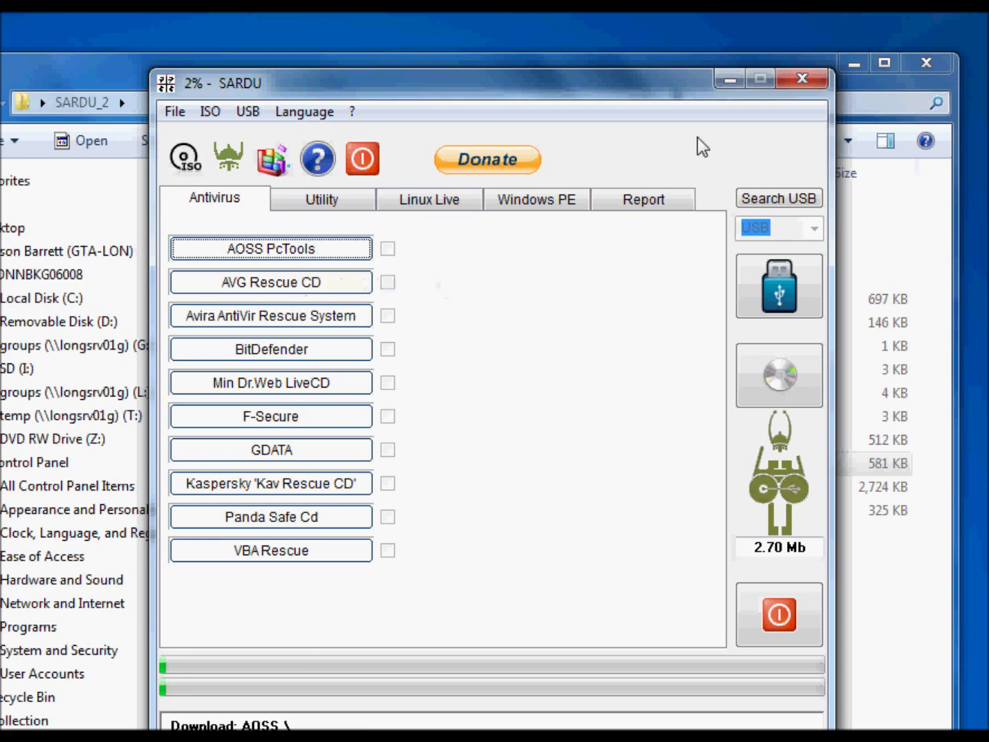
Step: Minimize SARDU, inspect the ISO folder's temporary AOSS file, then return to SARDU_2 and reopen SARDU
click(728, 83)
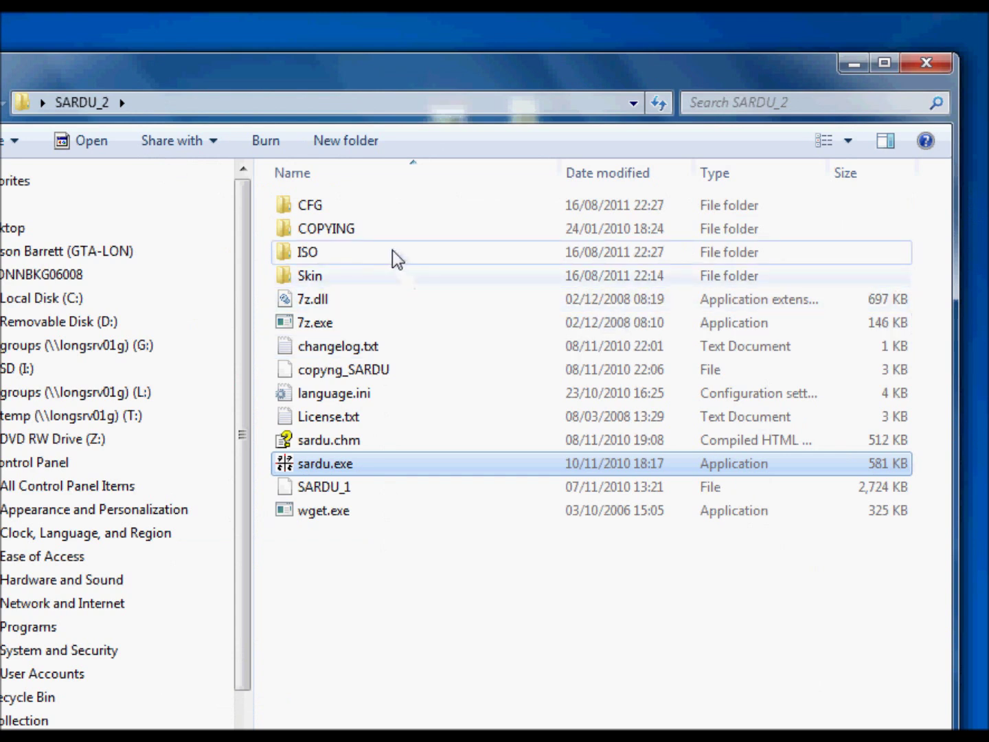
double_click(392, 250)
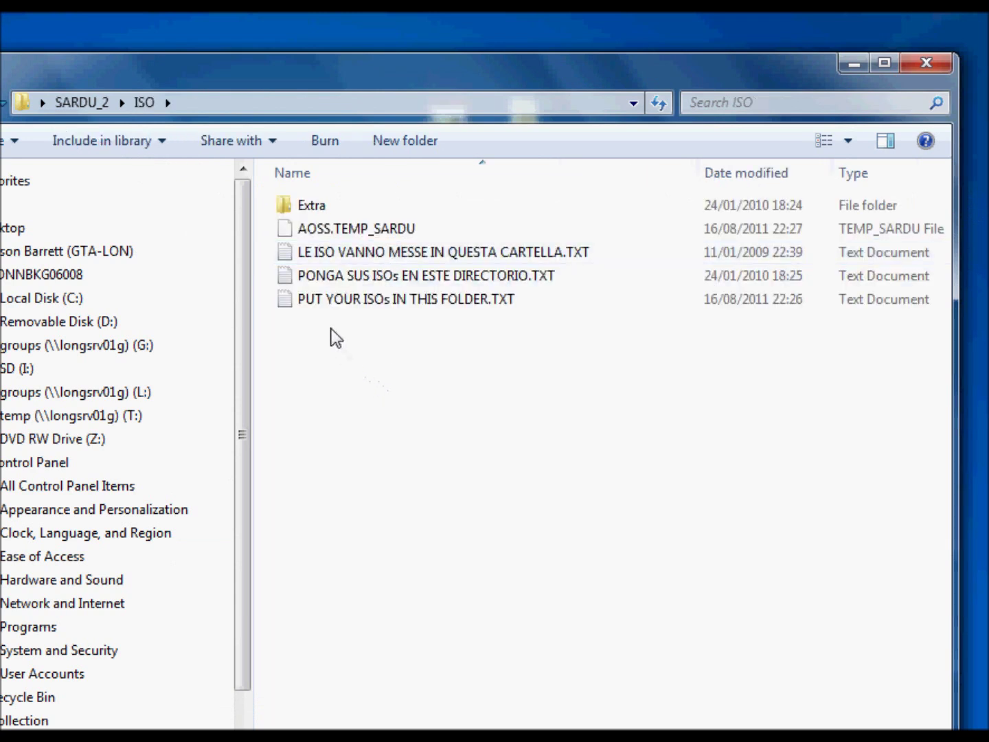
right_click(361, 399)
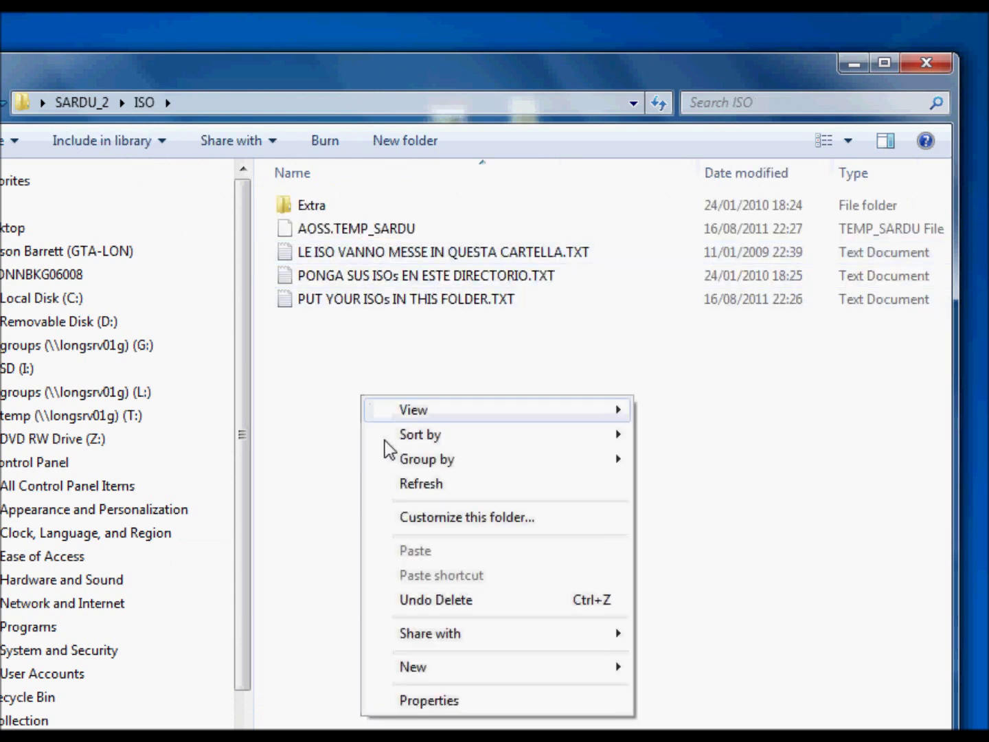
click(347, 520)
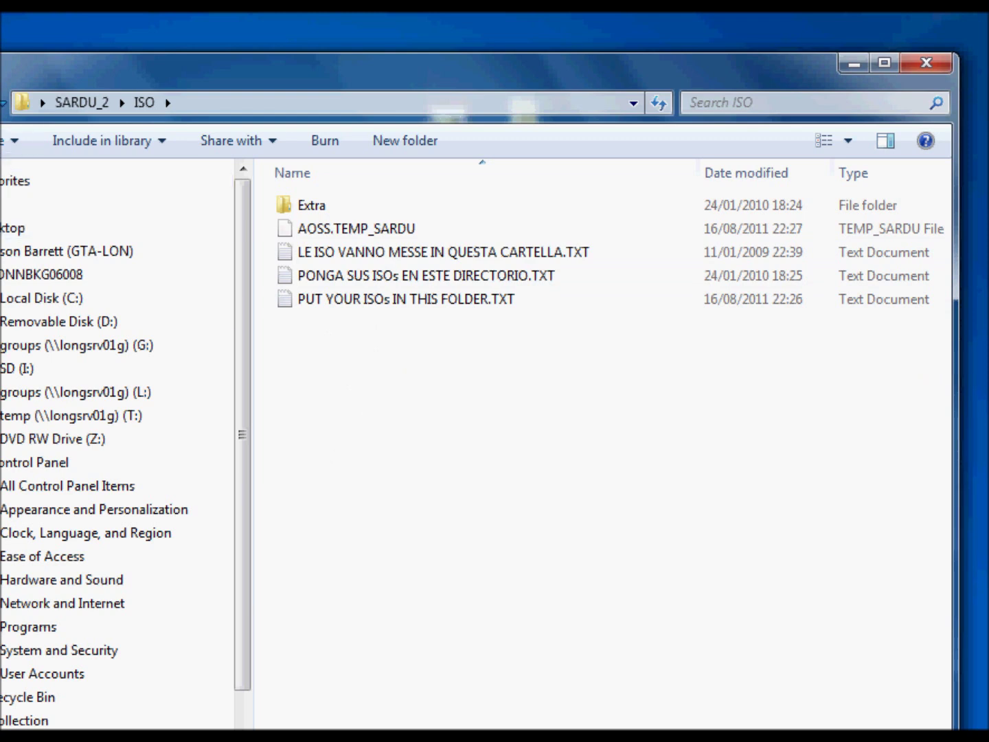
key(BackSpace)
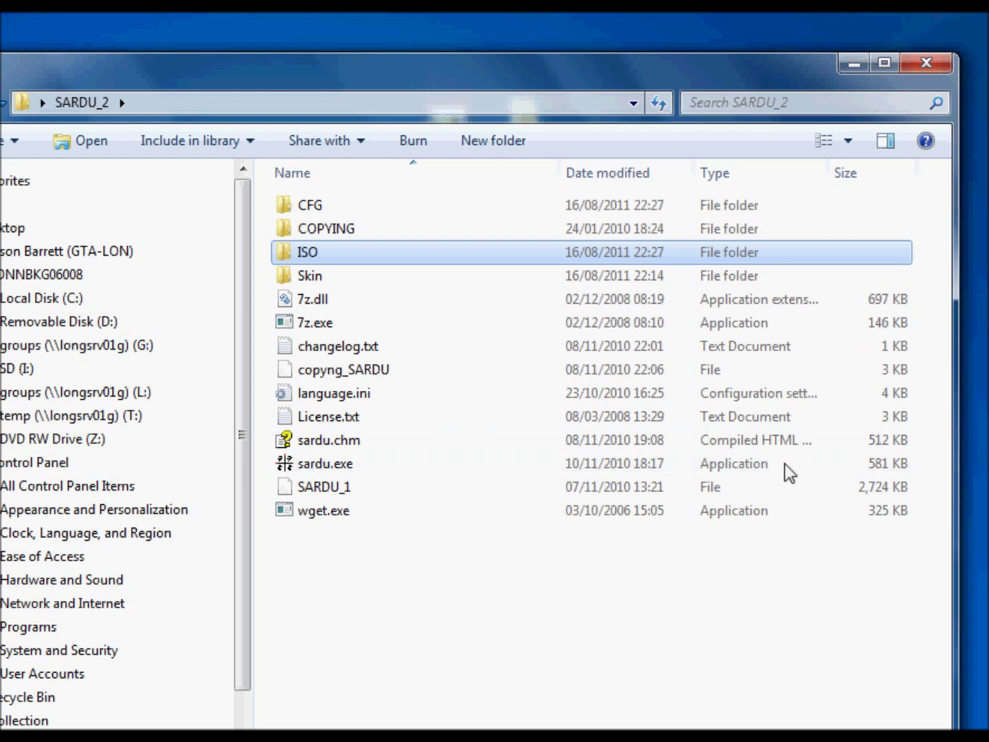
double_click(543, 463)
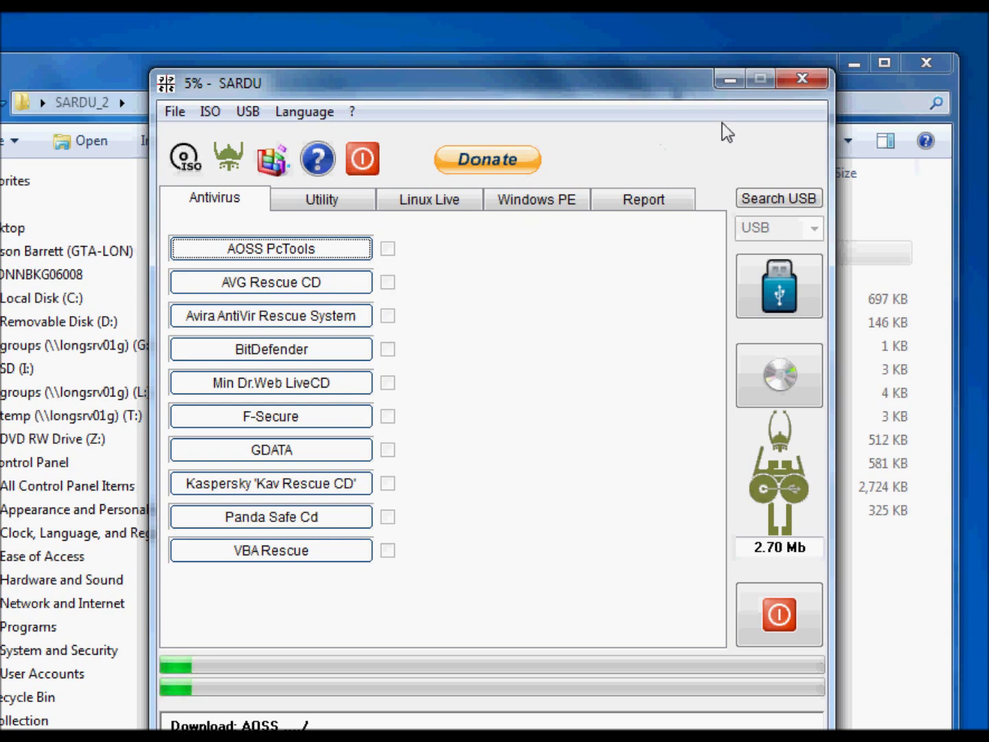
Step: Minimize SARDU so the SARDU_2 folder shows while the AOSS download sits at 5%
click(730, 80)
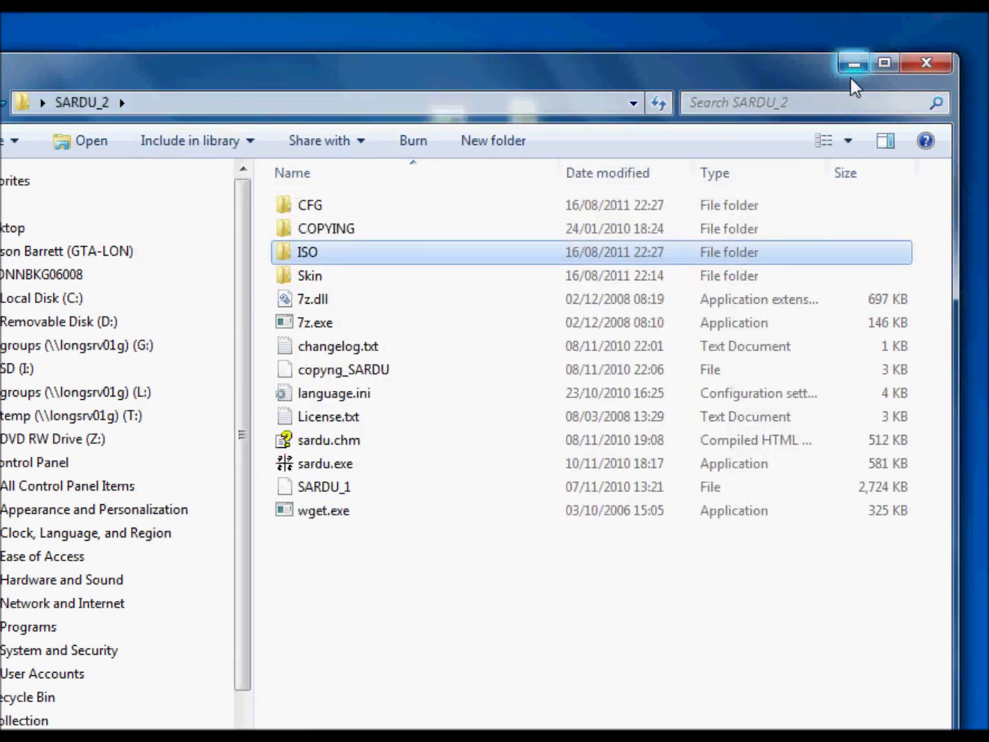